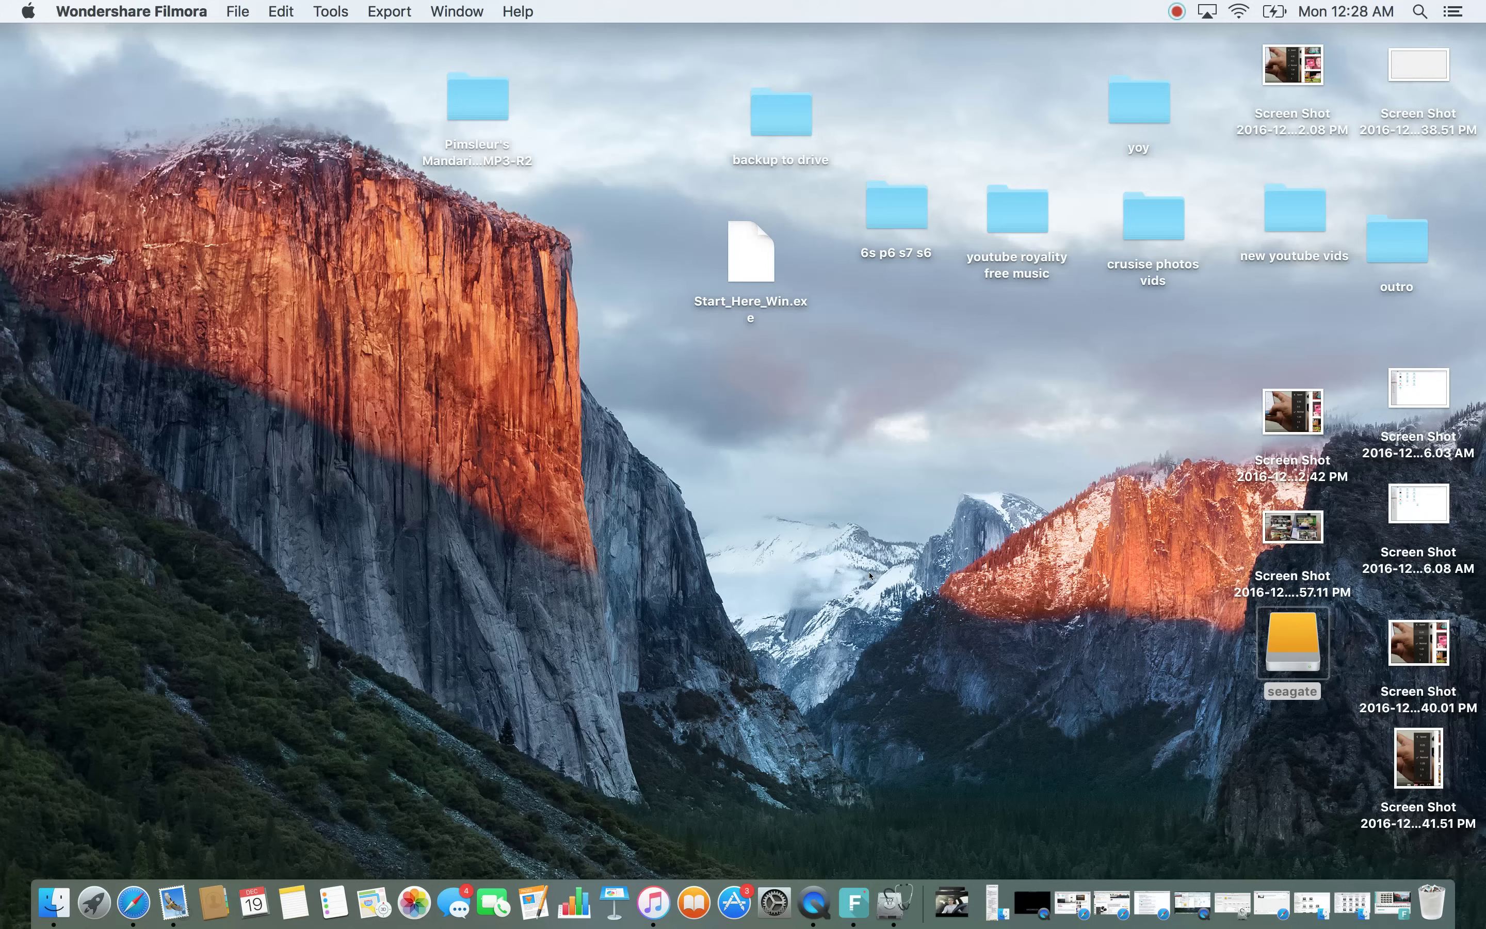
Step: Bring Finder forward and open the seagate drive to show Start_Here_Win.exe
left_click(54, 900)
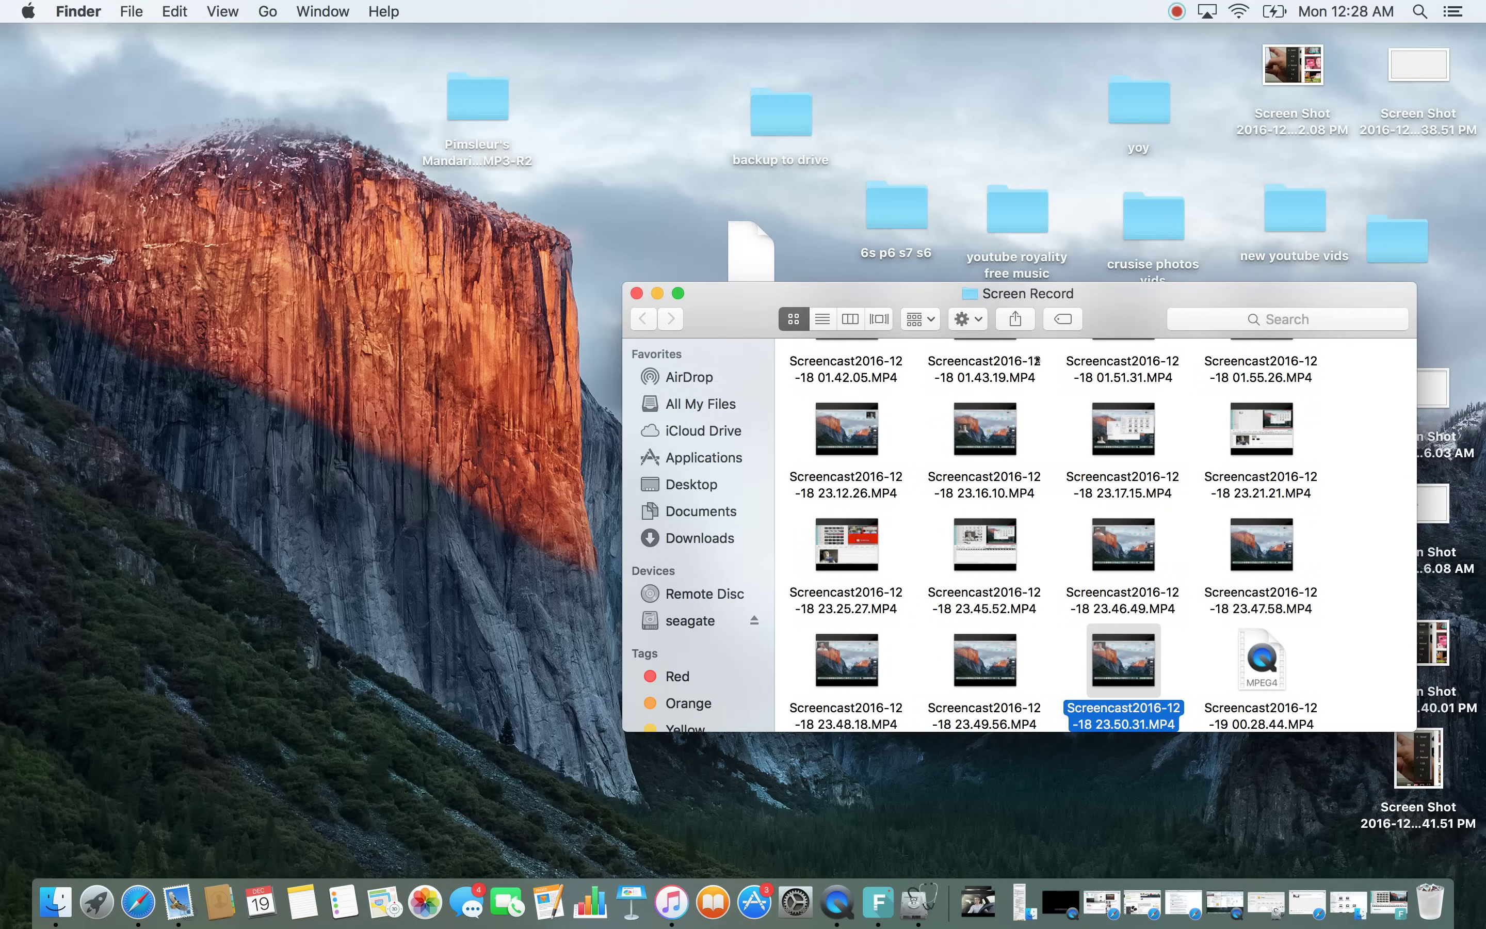
left_click_drag(1128, 290, 955, 292)
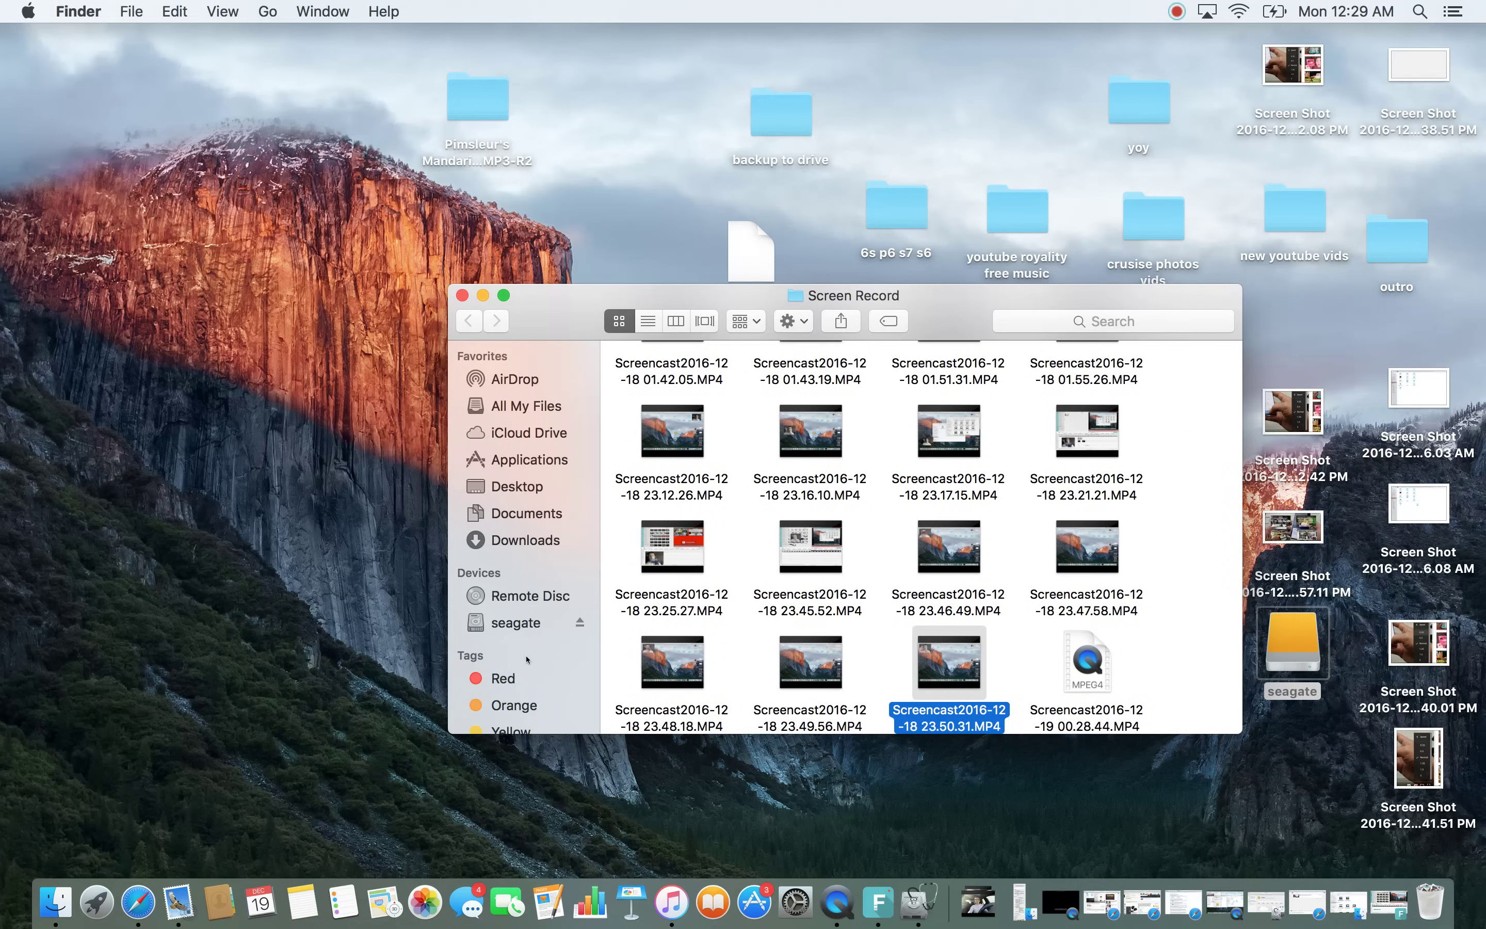
scroll(528, 553, "down", 3)
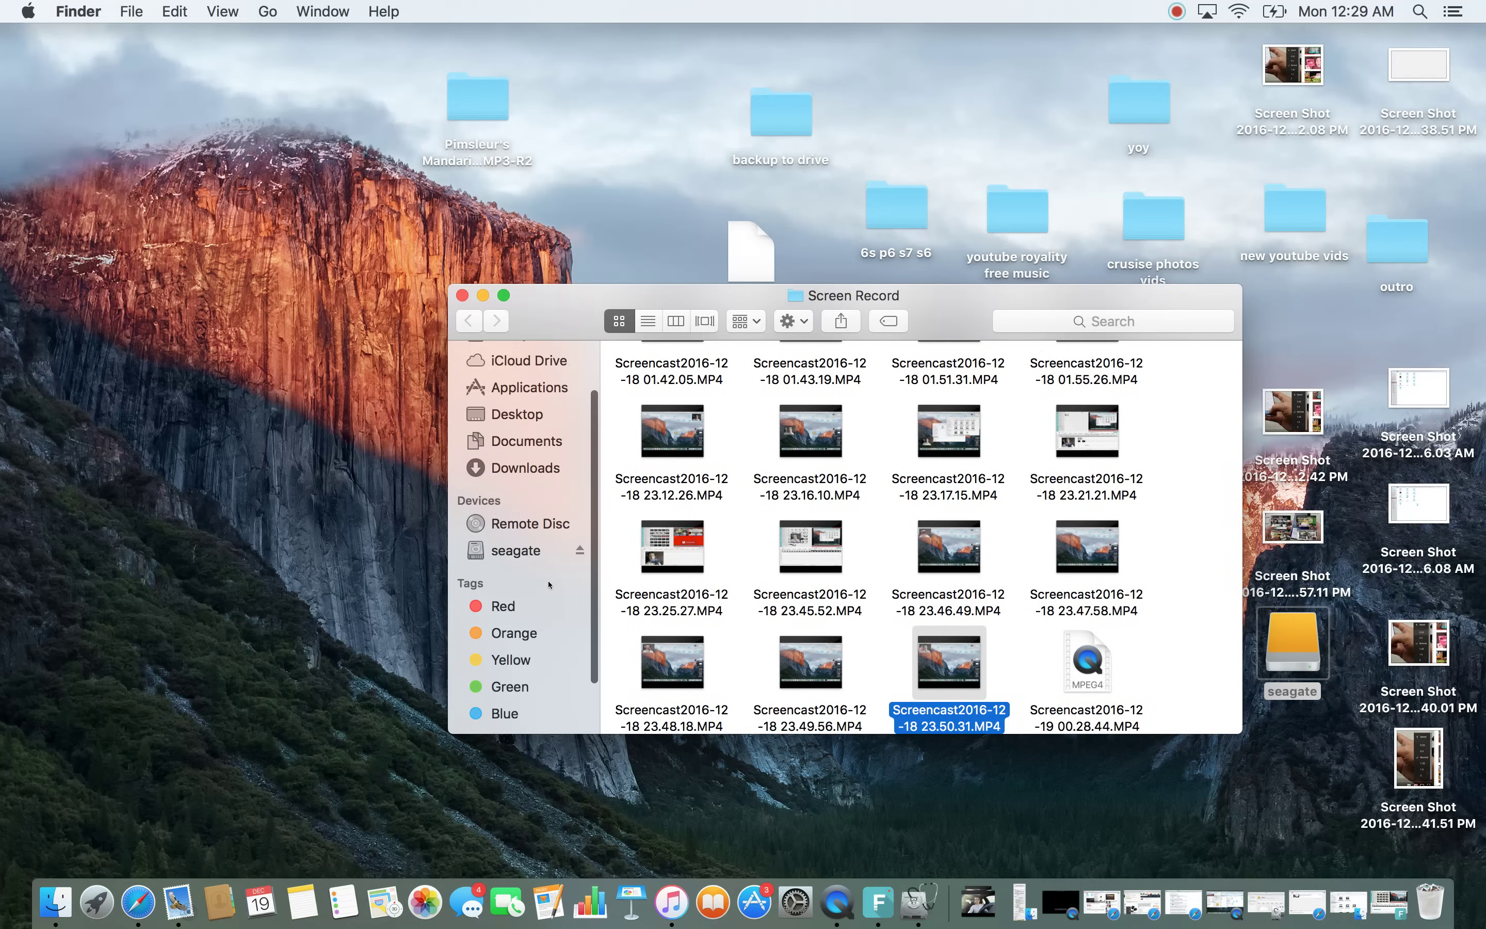
left_click(510, 552)
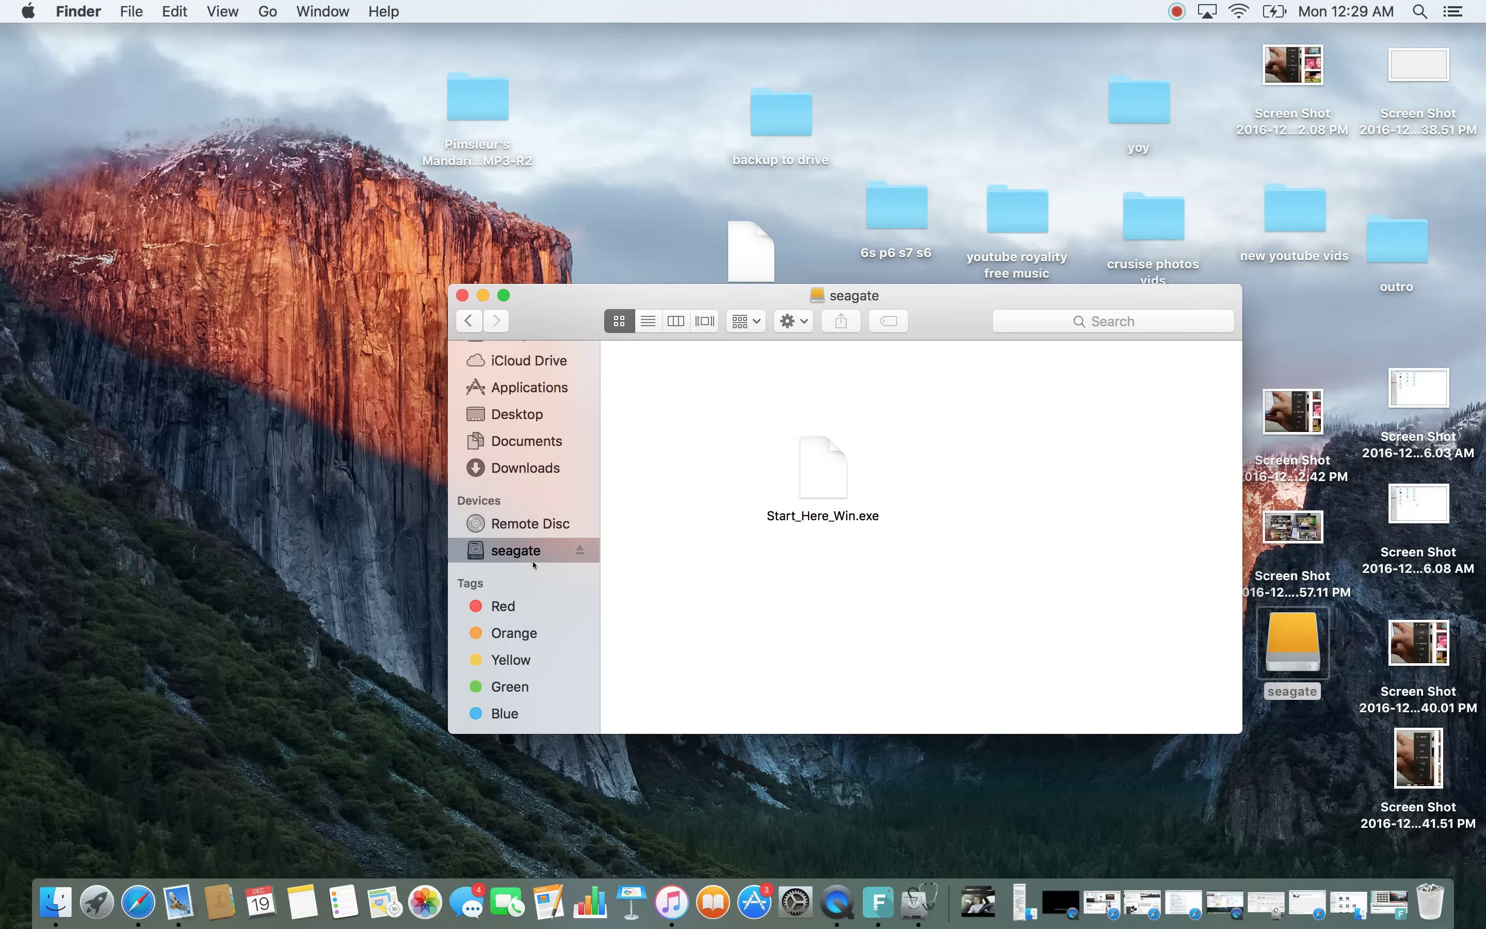
right_click(517, 553)
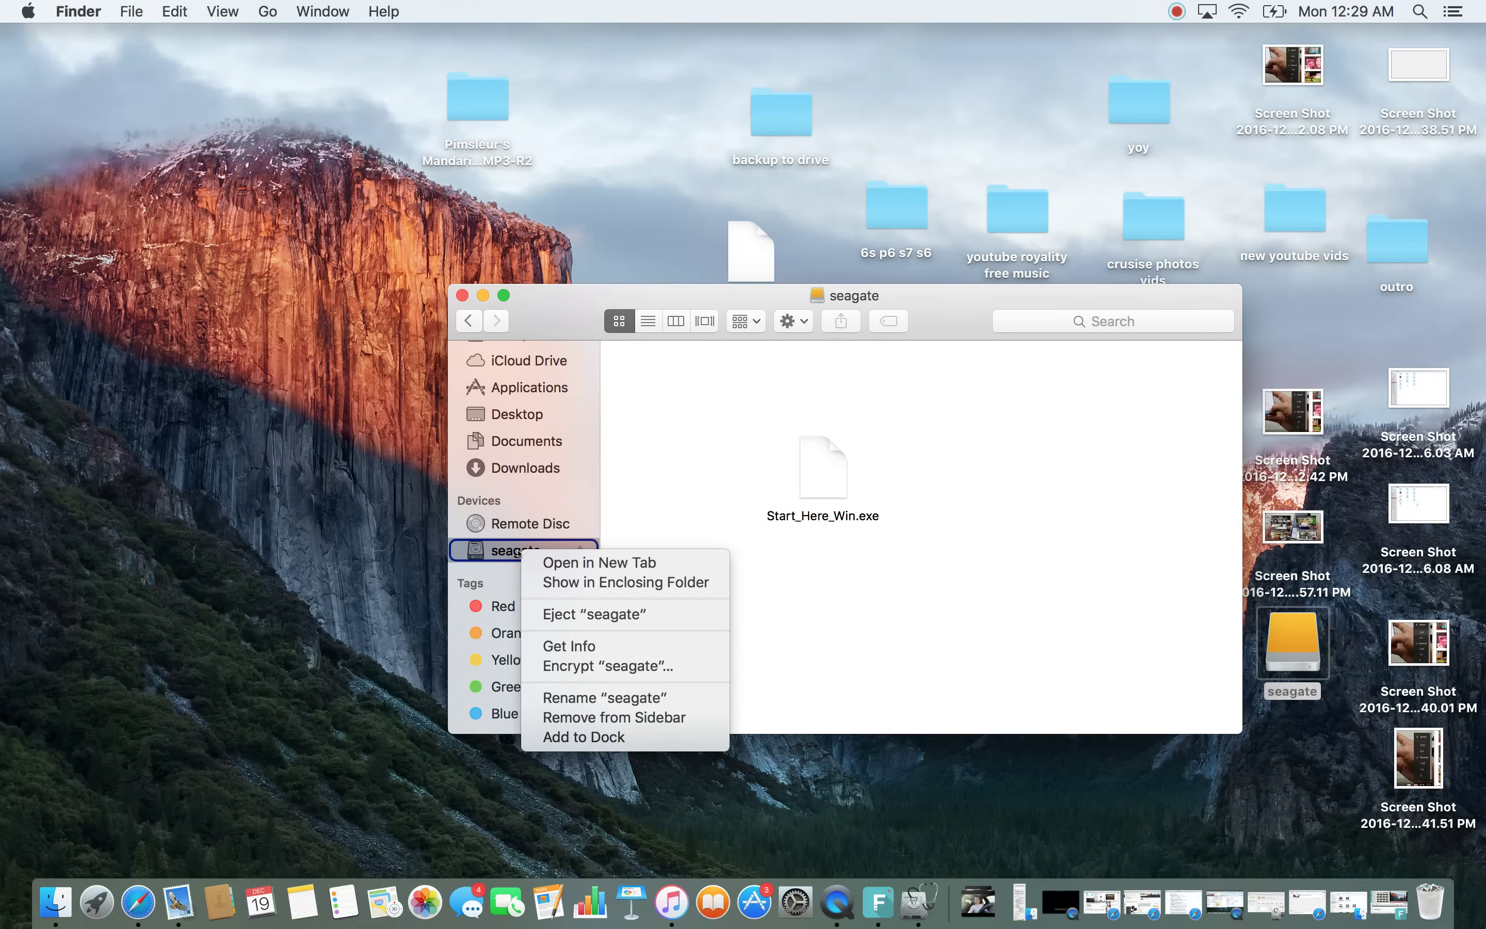
left_click(585, 647)
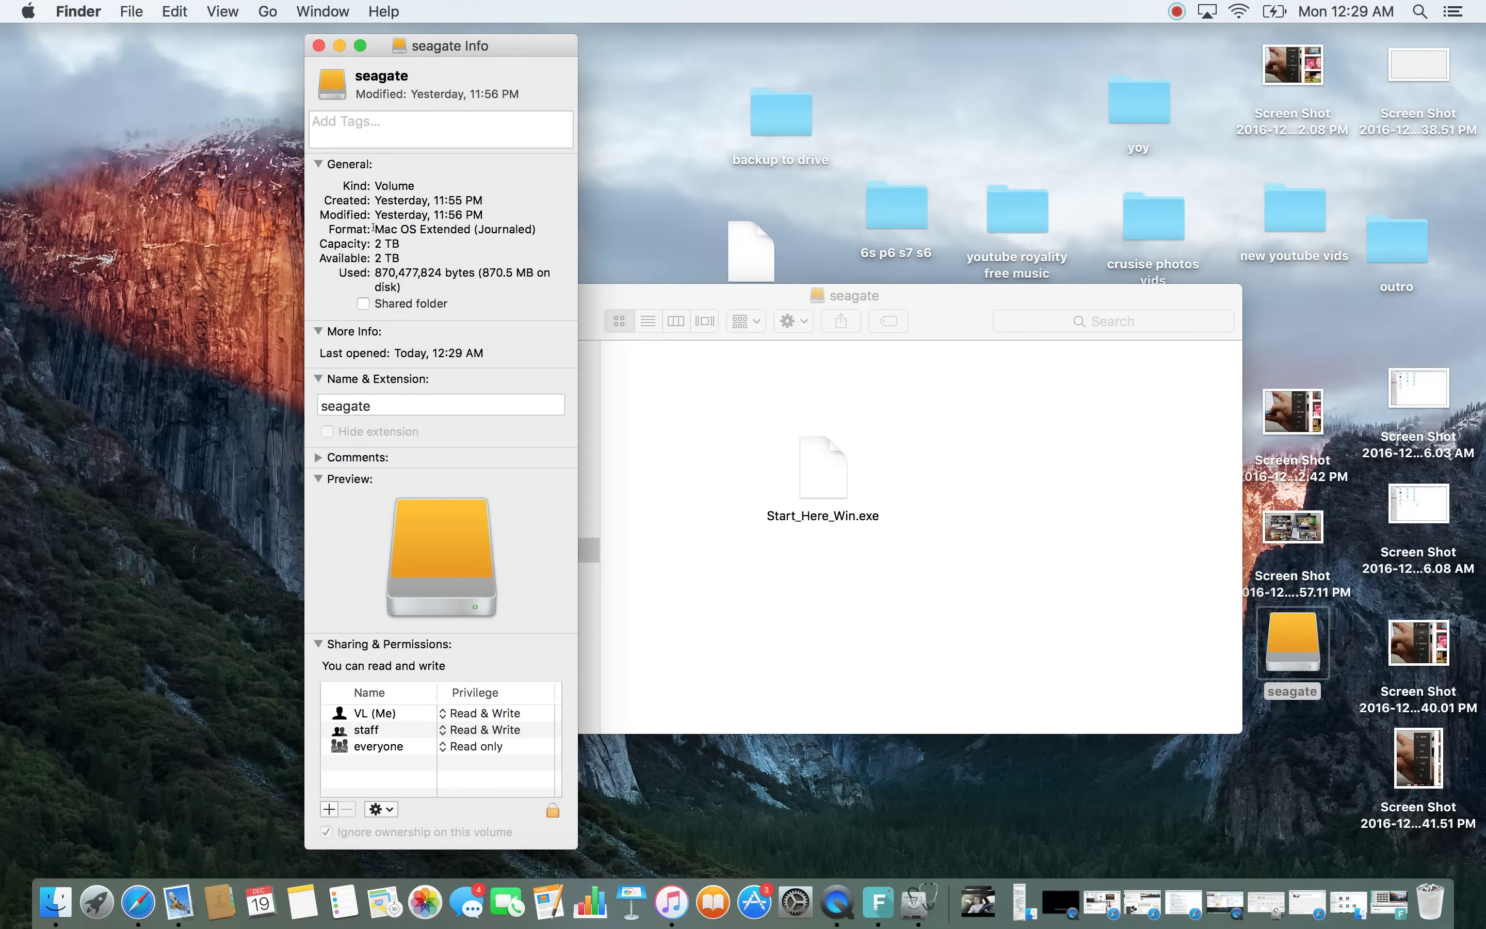
left_click_drag(374, 228, 469, 225)
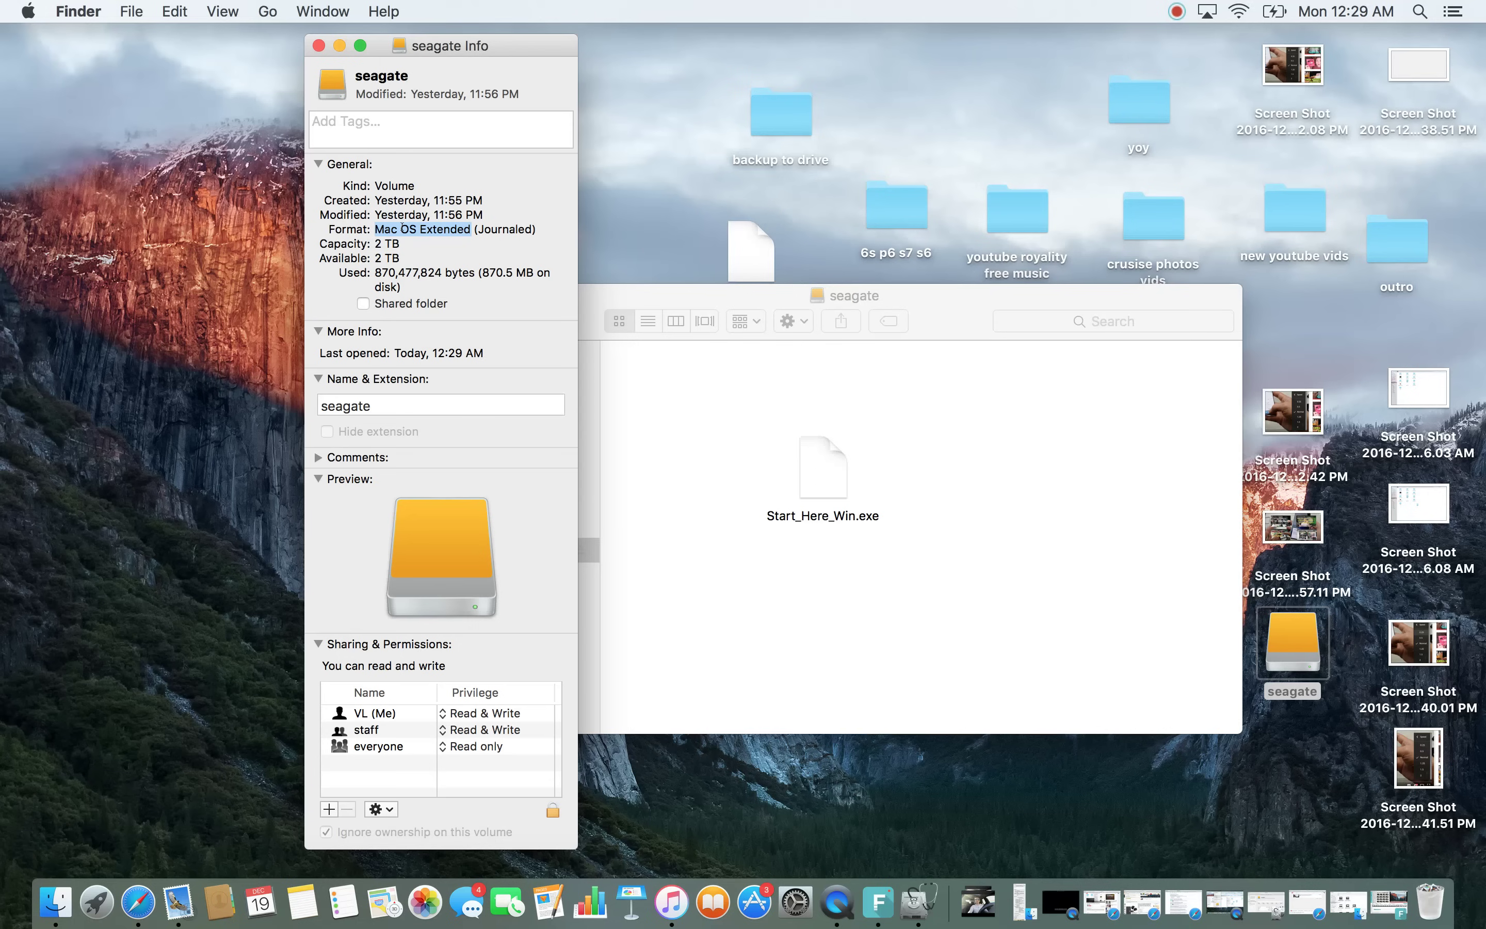
left_click_drag(465, 45, 398, 57)
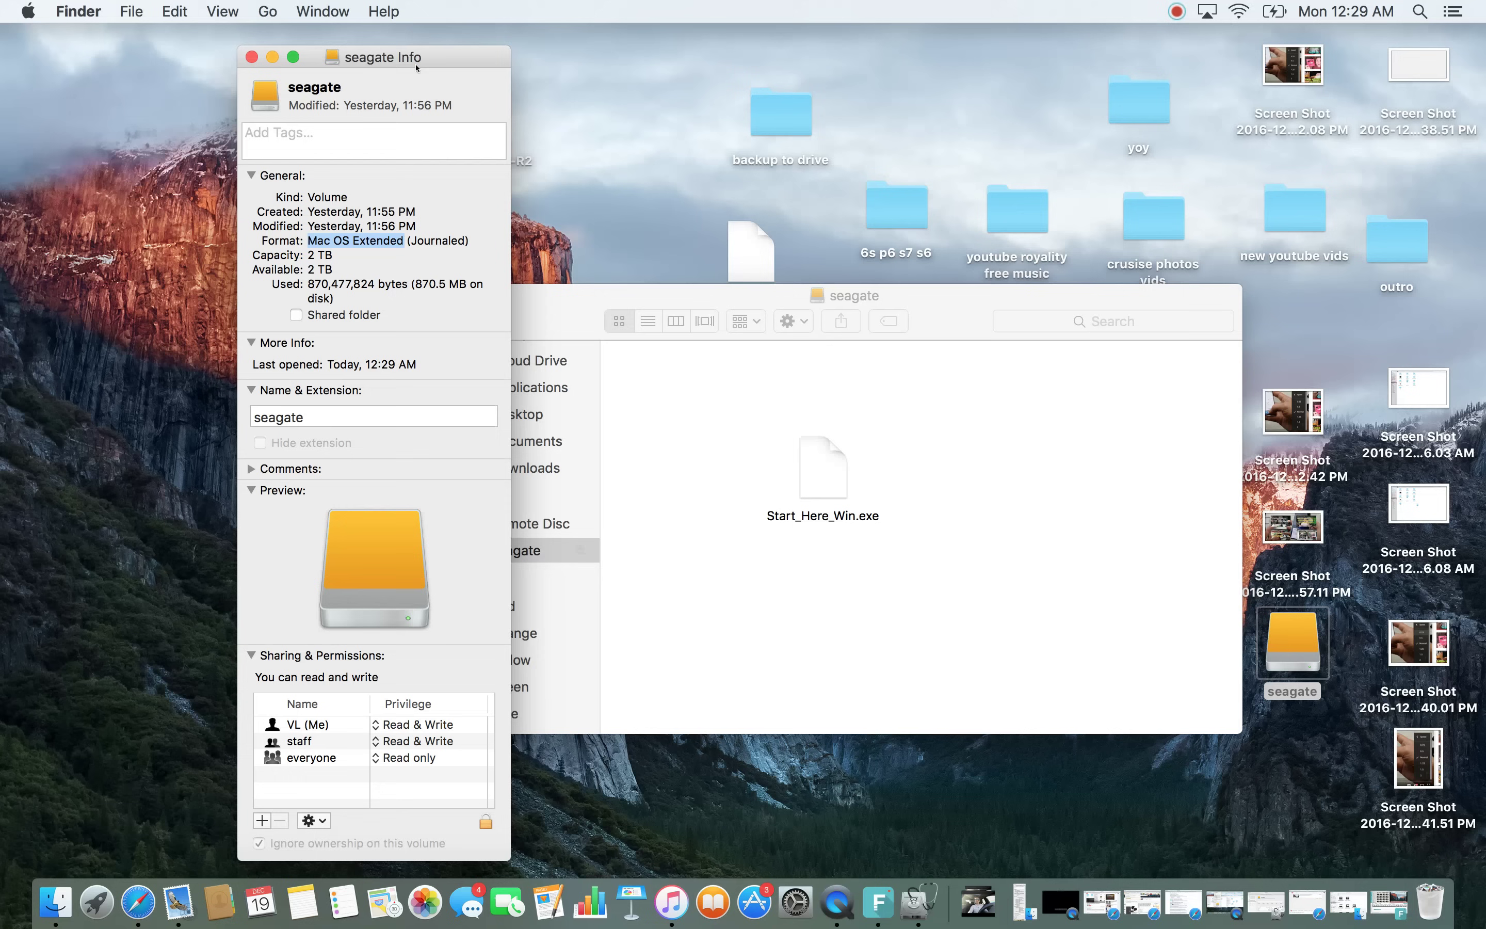
mouse_move(404, 65)
left_mouse_down()
mouse_move(494, 112)
mouse_move(385, 65)
left_mouse_up()
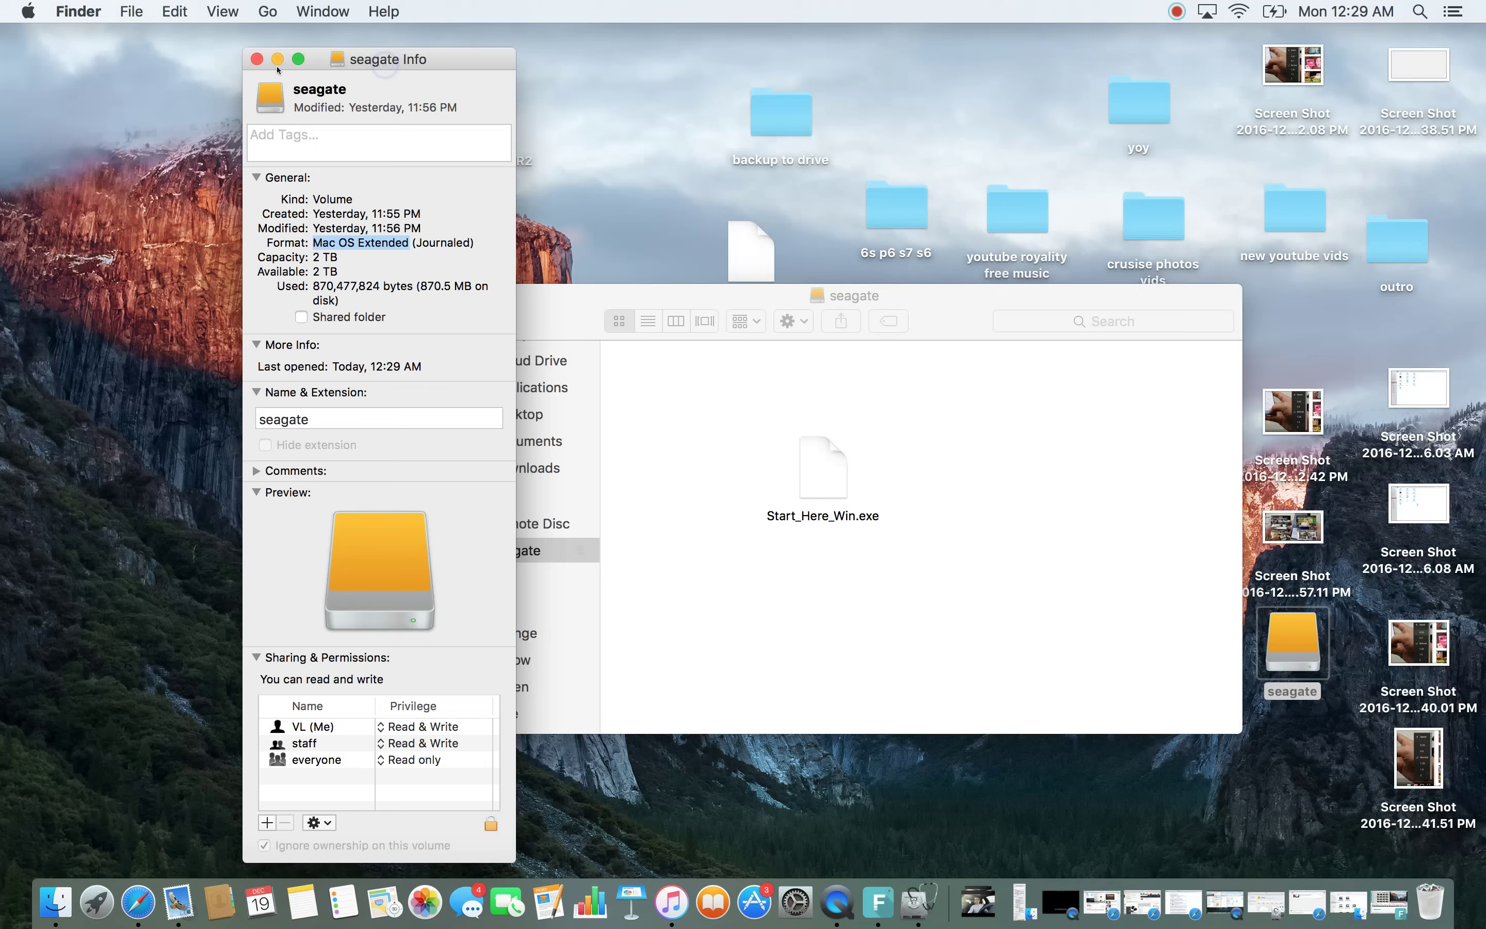
left_click(258, 61)
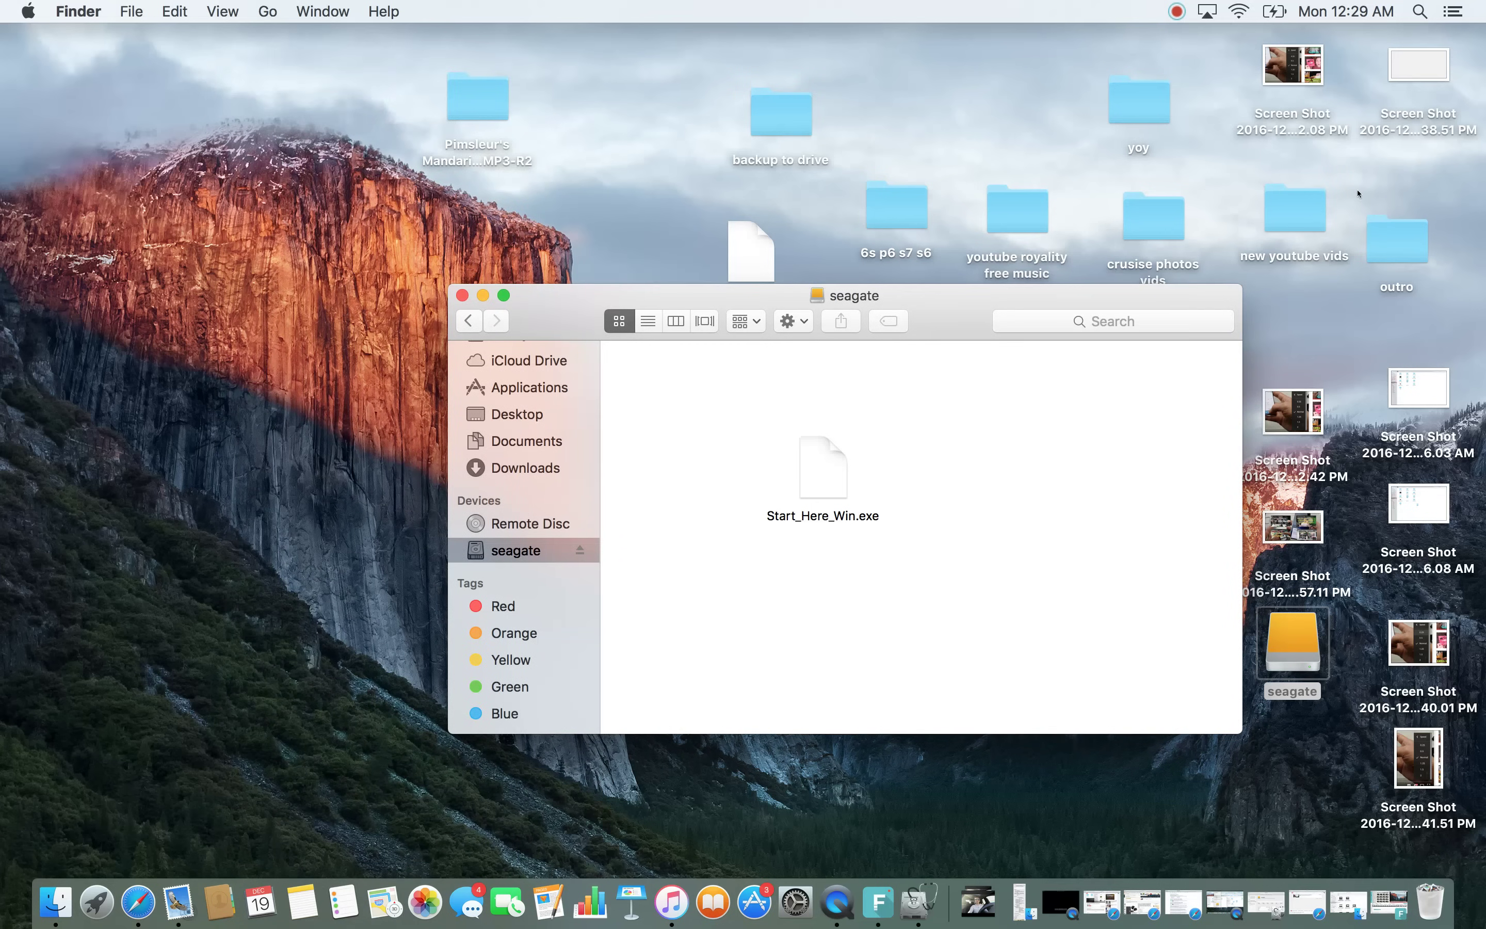
Step: Launch Disk Utility by searching 'disk' in Spotlight
left_click(1420, 11)
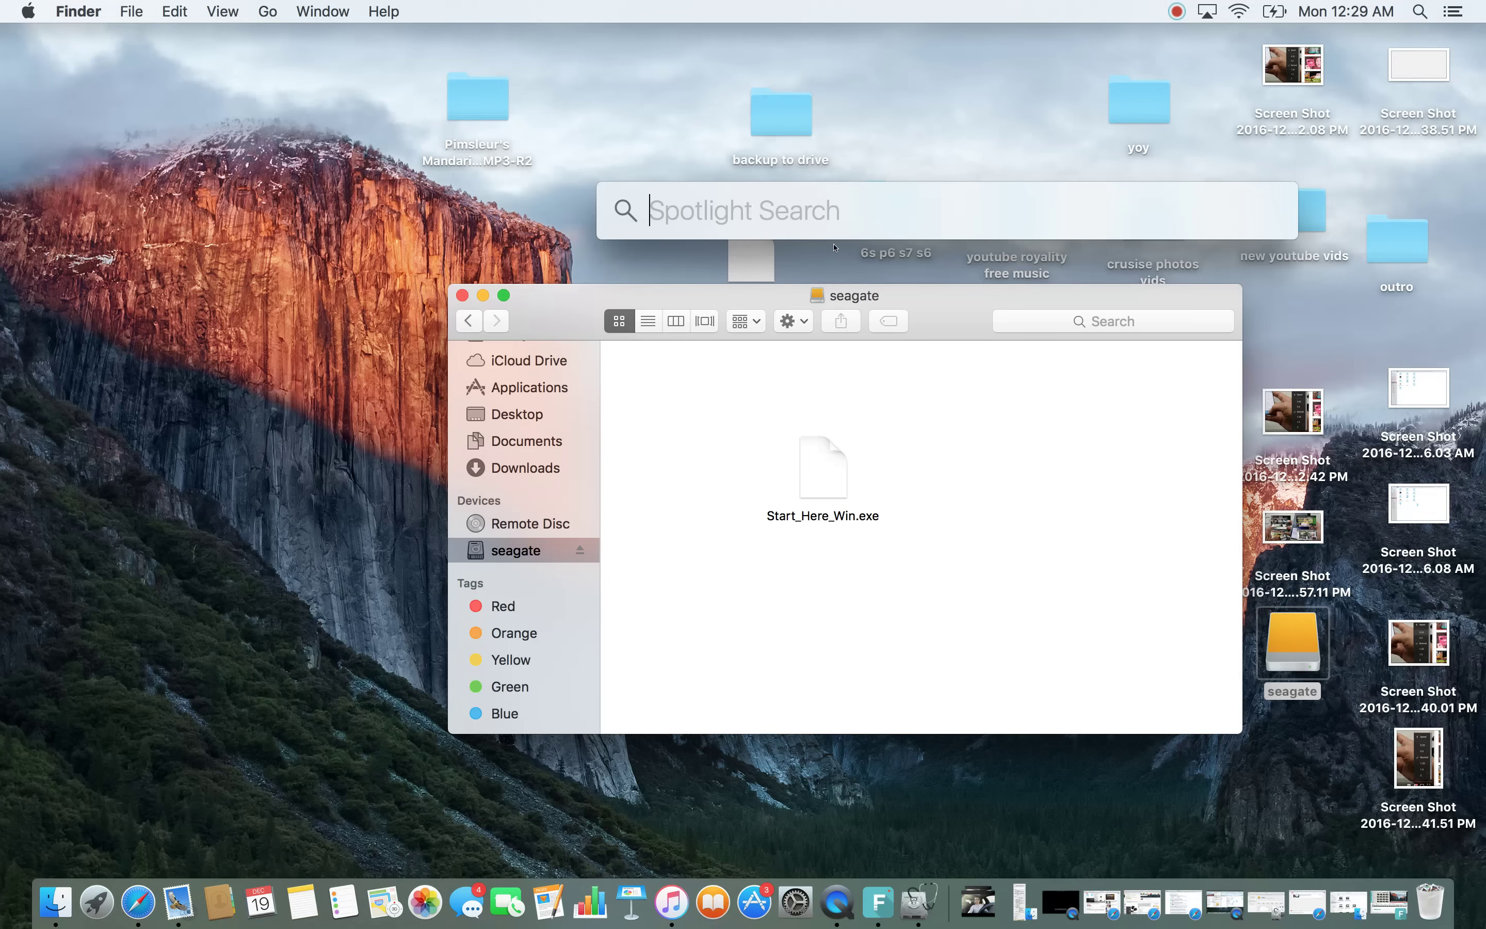
type("disk")
key("Return")
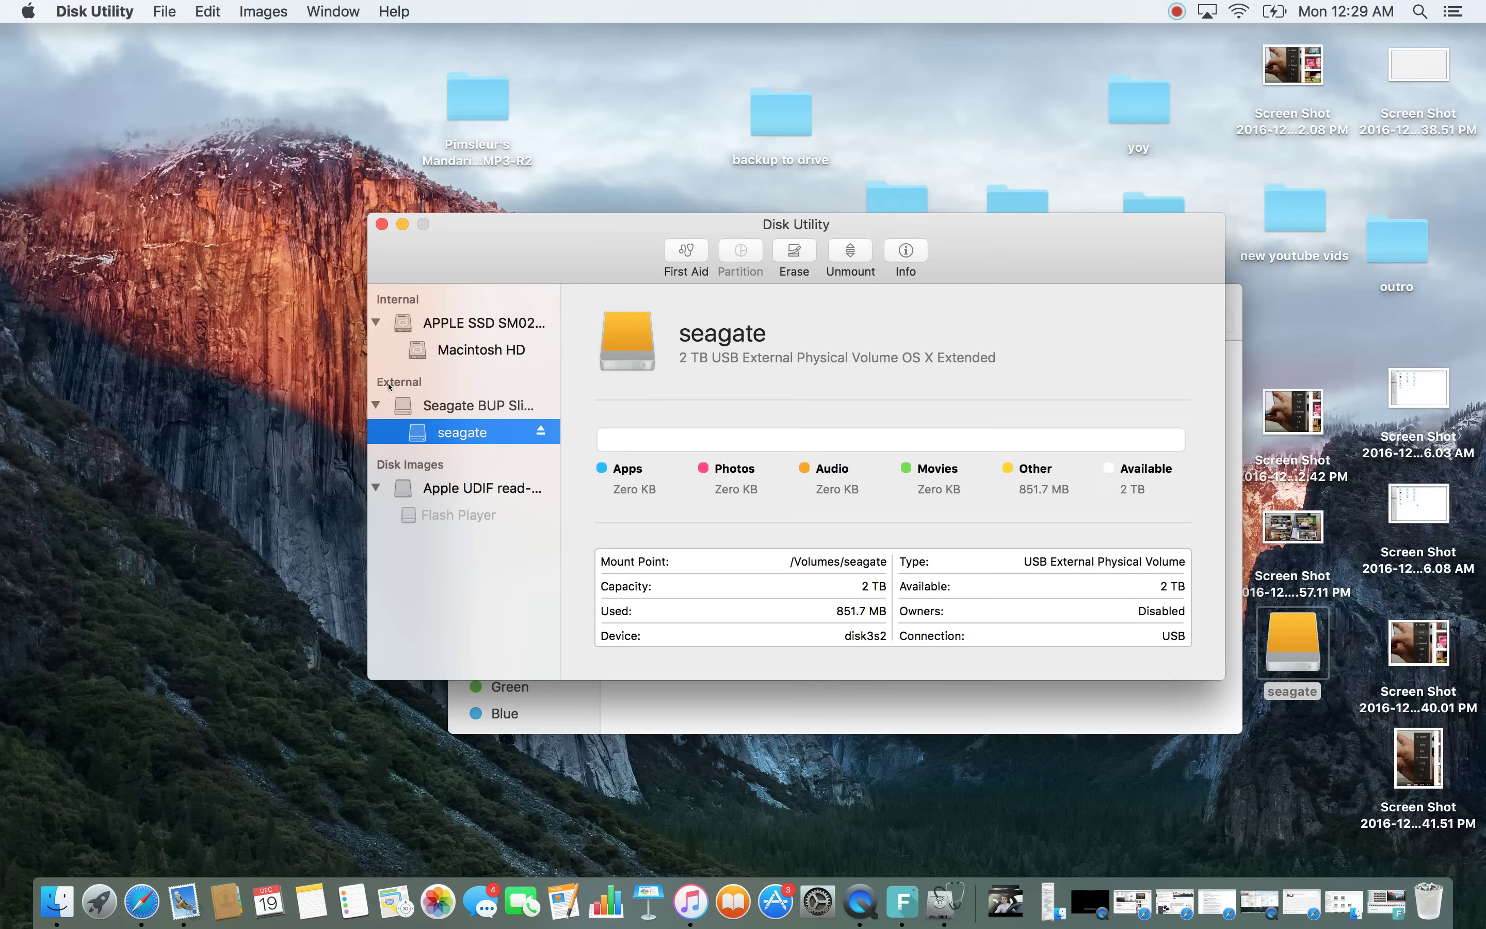
Step: Select the whole Seagate BUP Slim RD Media disk rather than its seagate volume
left_click(488, 410)
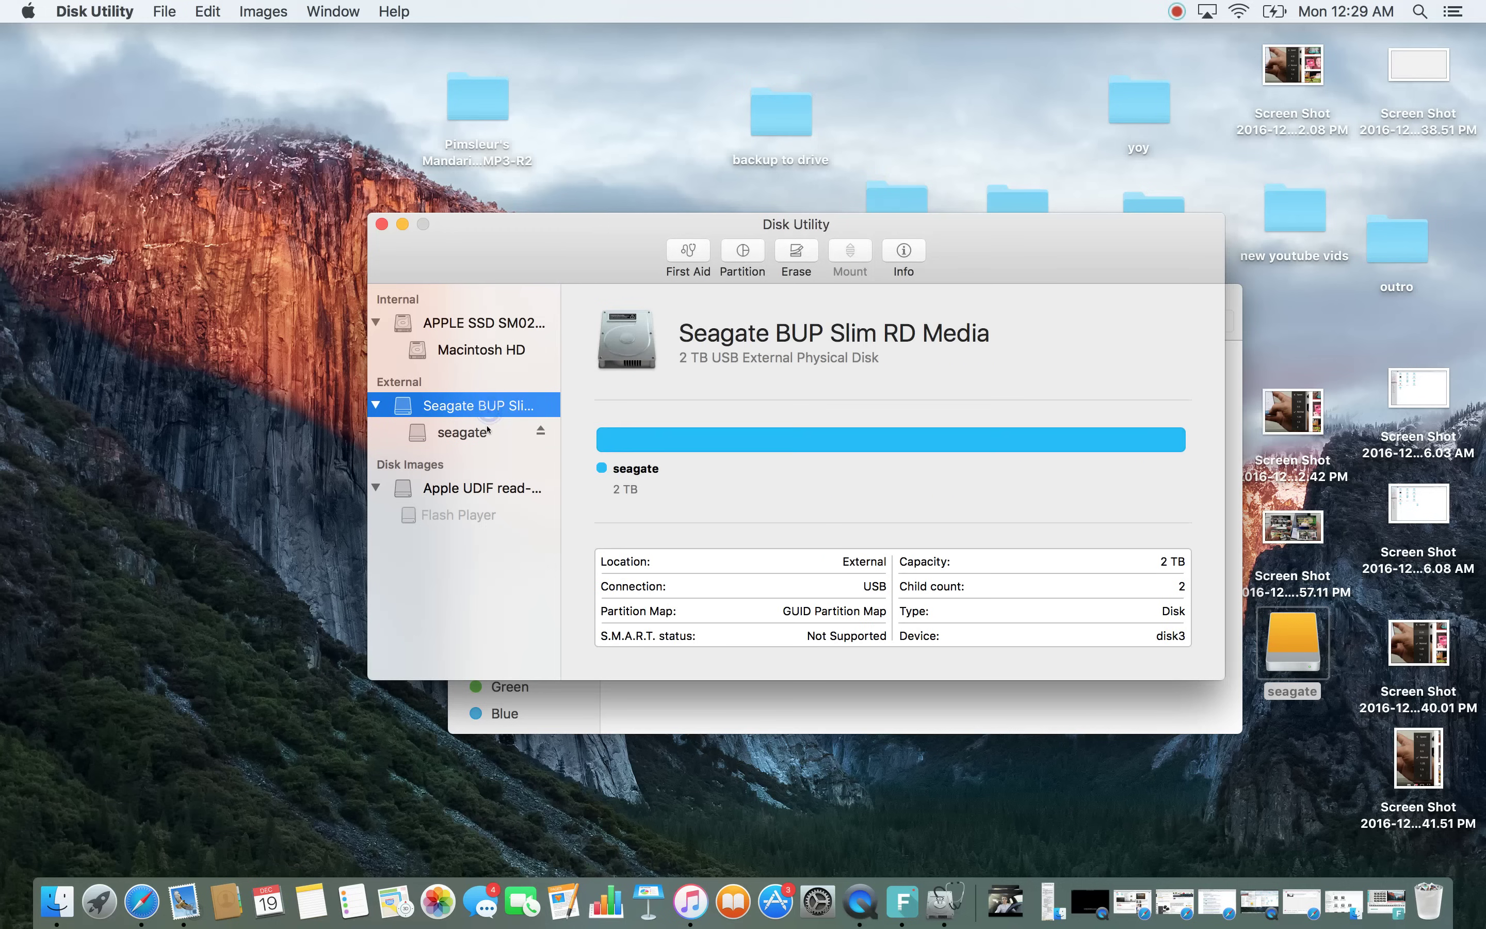
left_click(488, 430)
left_click(485, 410)
left_click(485, 425)
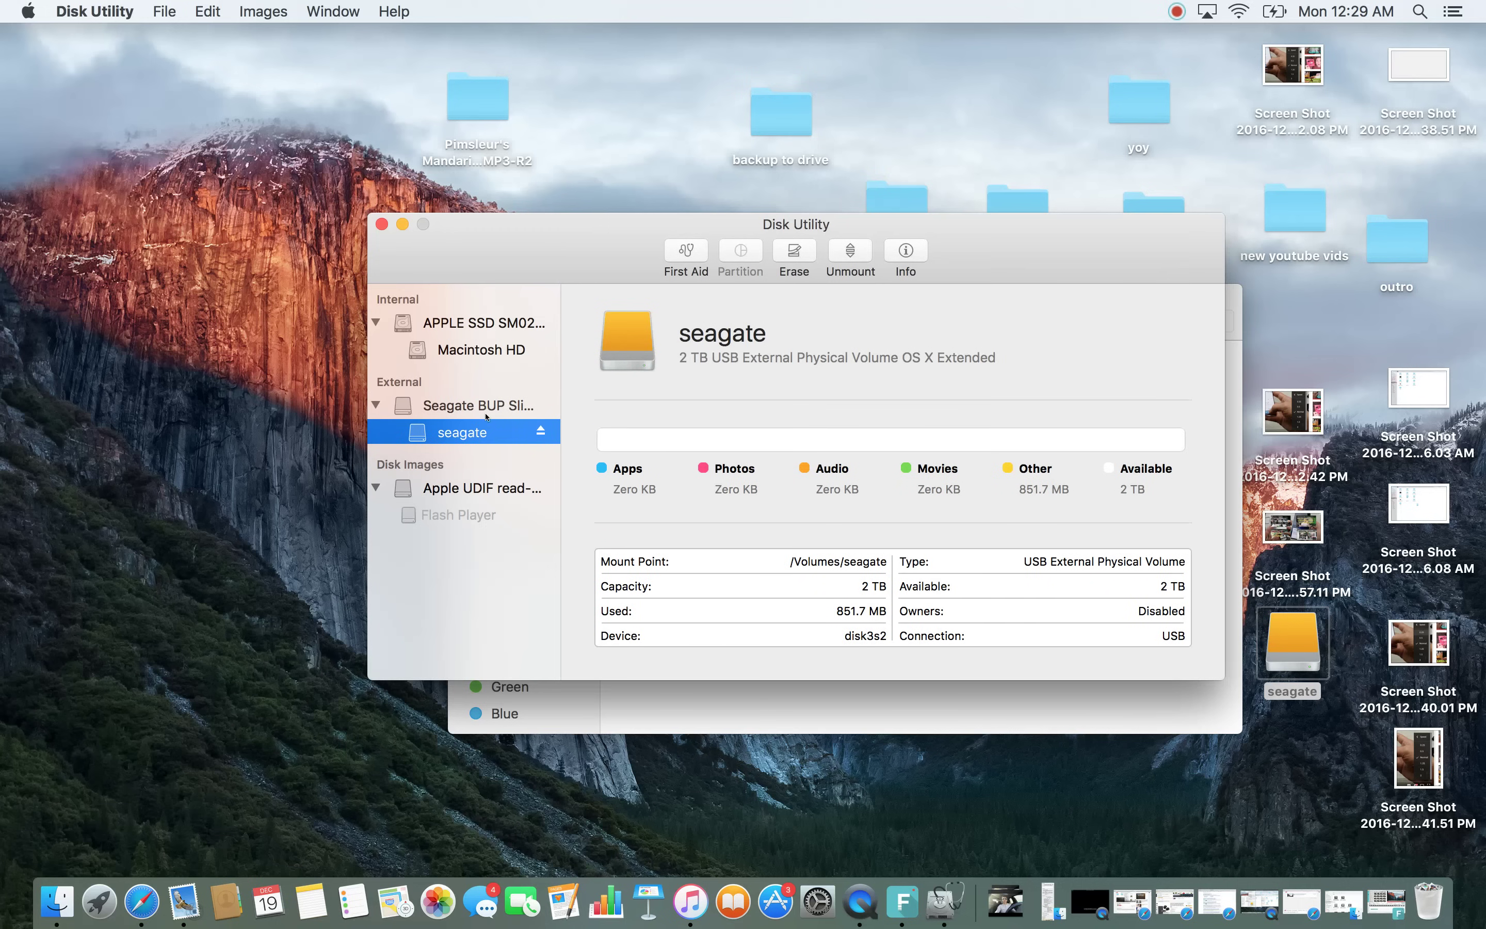
left_click(491, 402)
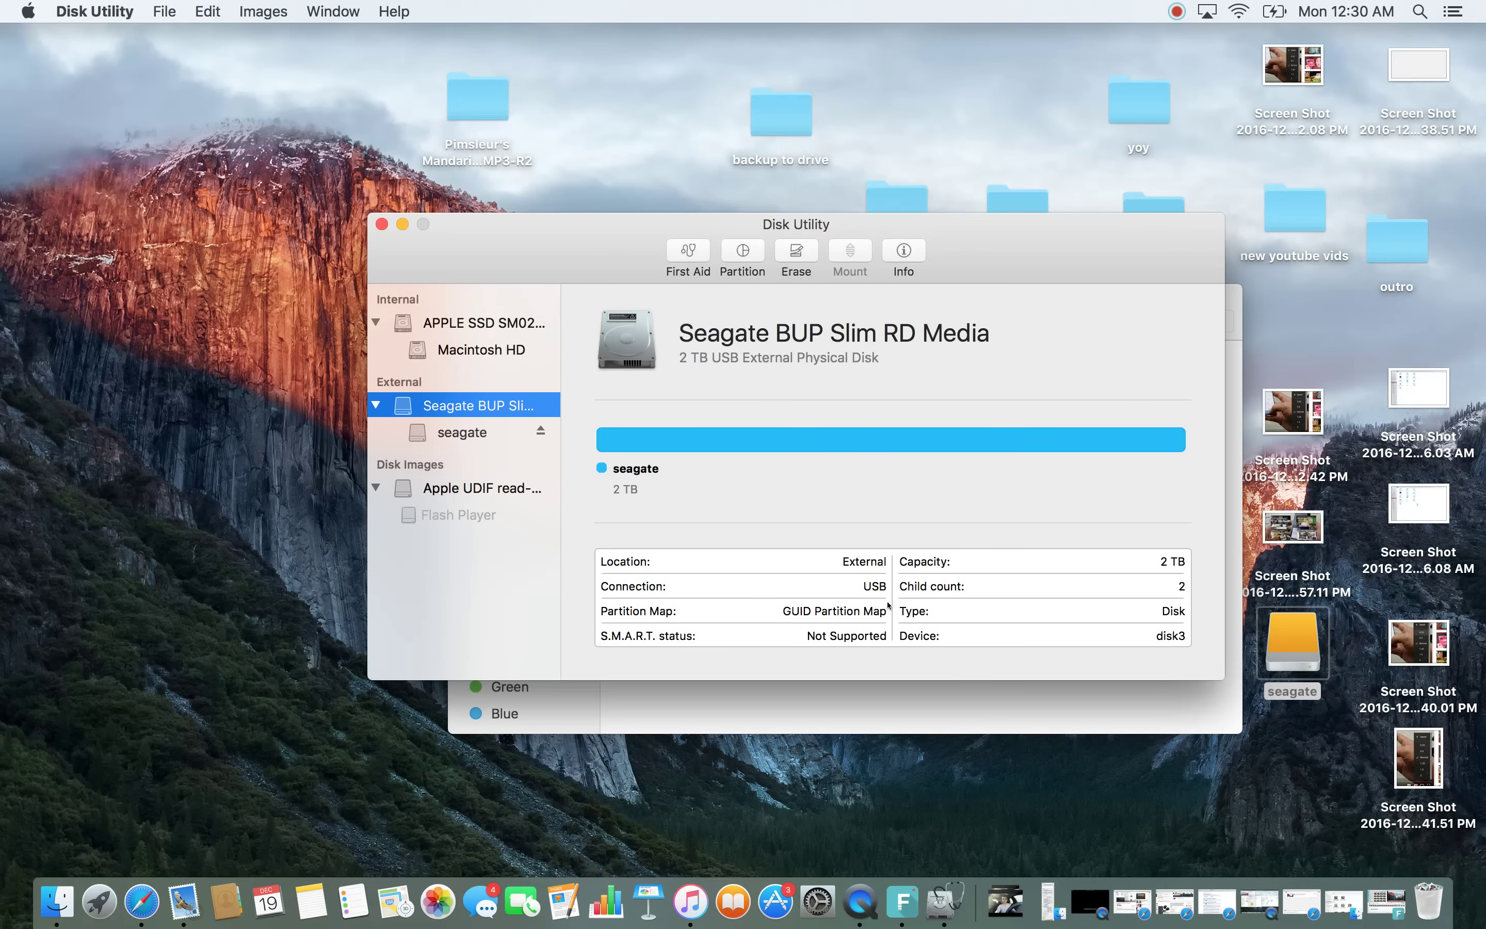
left_click(466, 432)
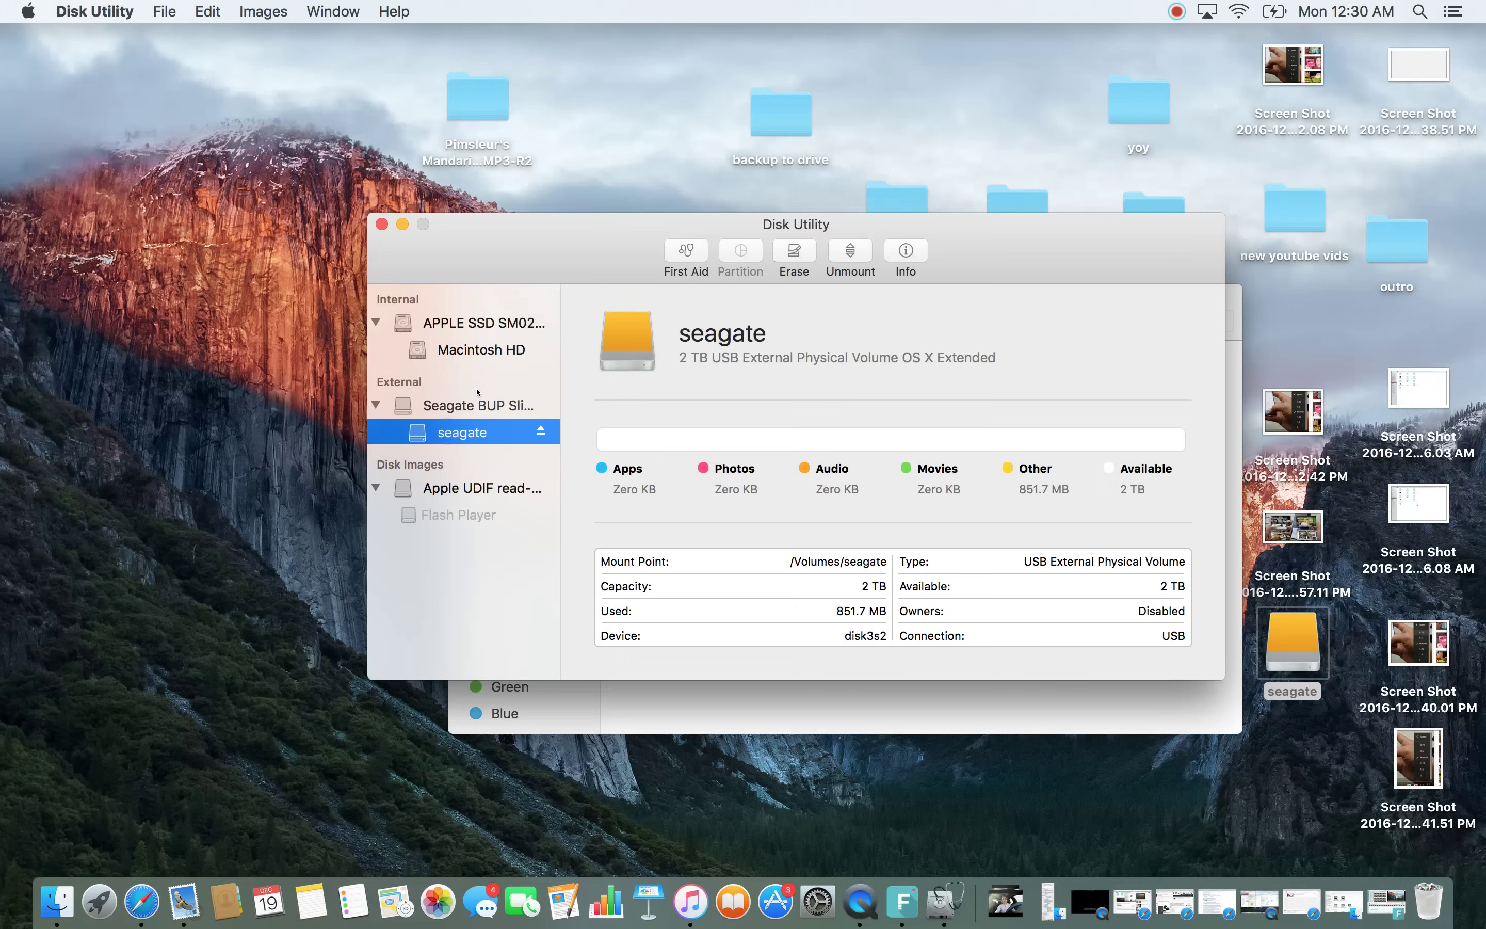
left_click(487, 405)
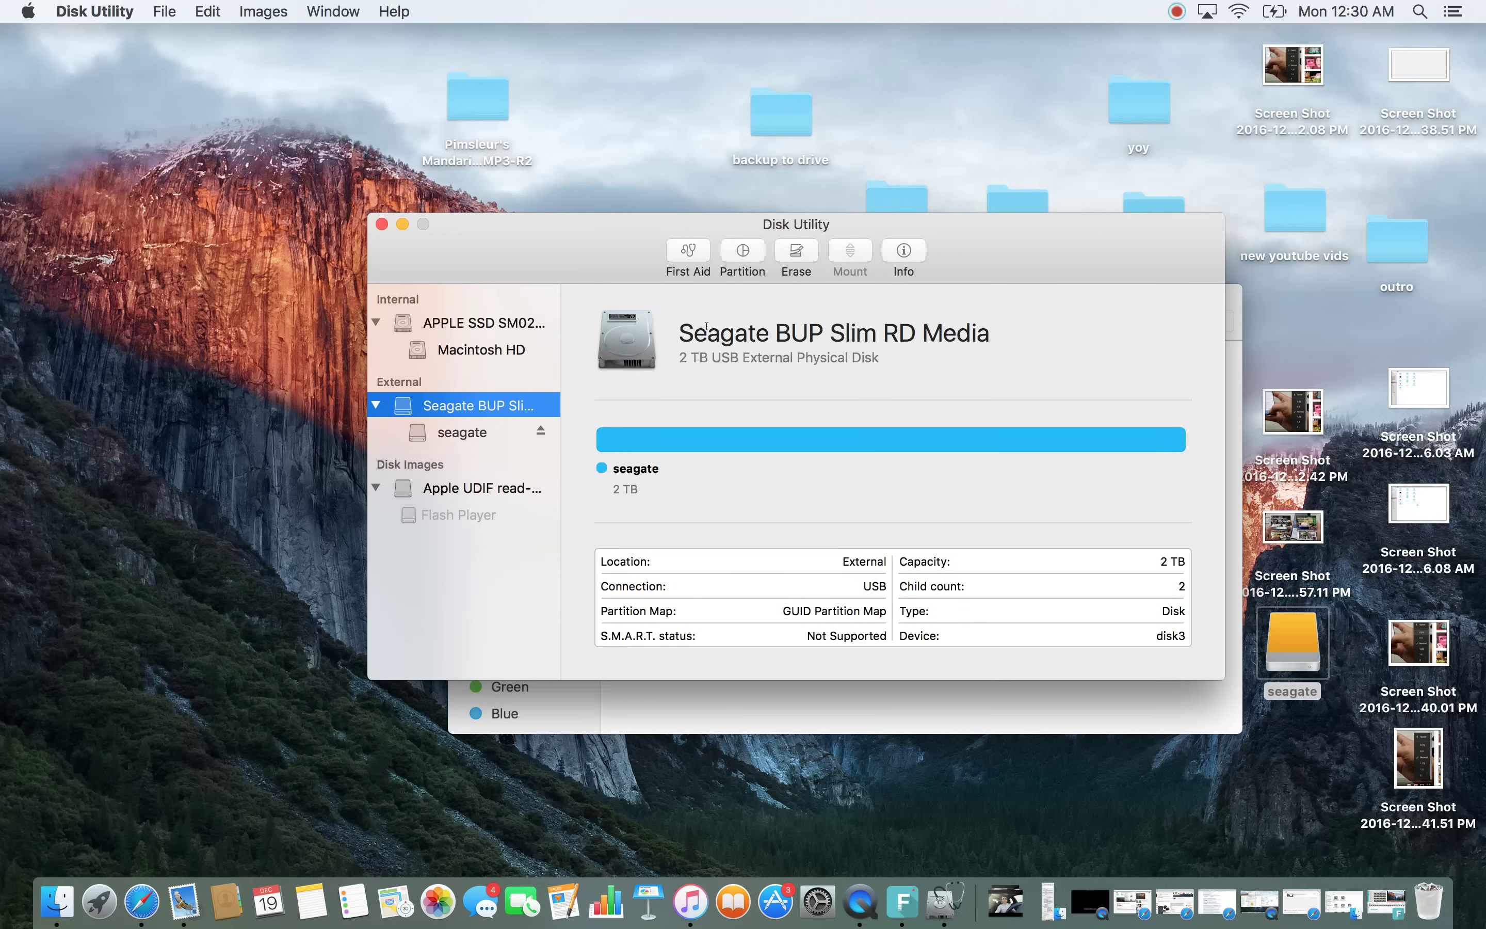
Step: In the Erase sheet, rename 'Untitled' to 'seagate' and choose ExFAT format
left_click(796, 251)
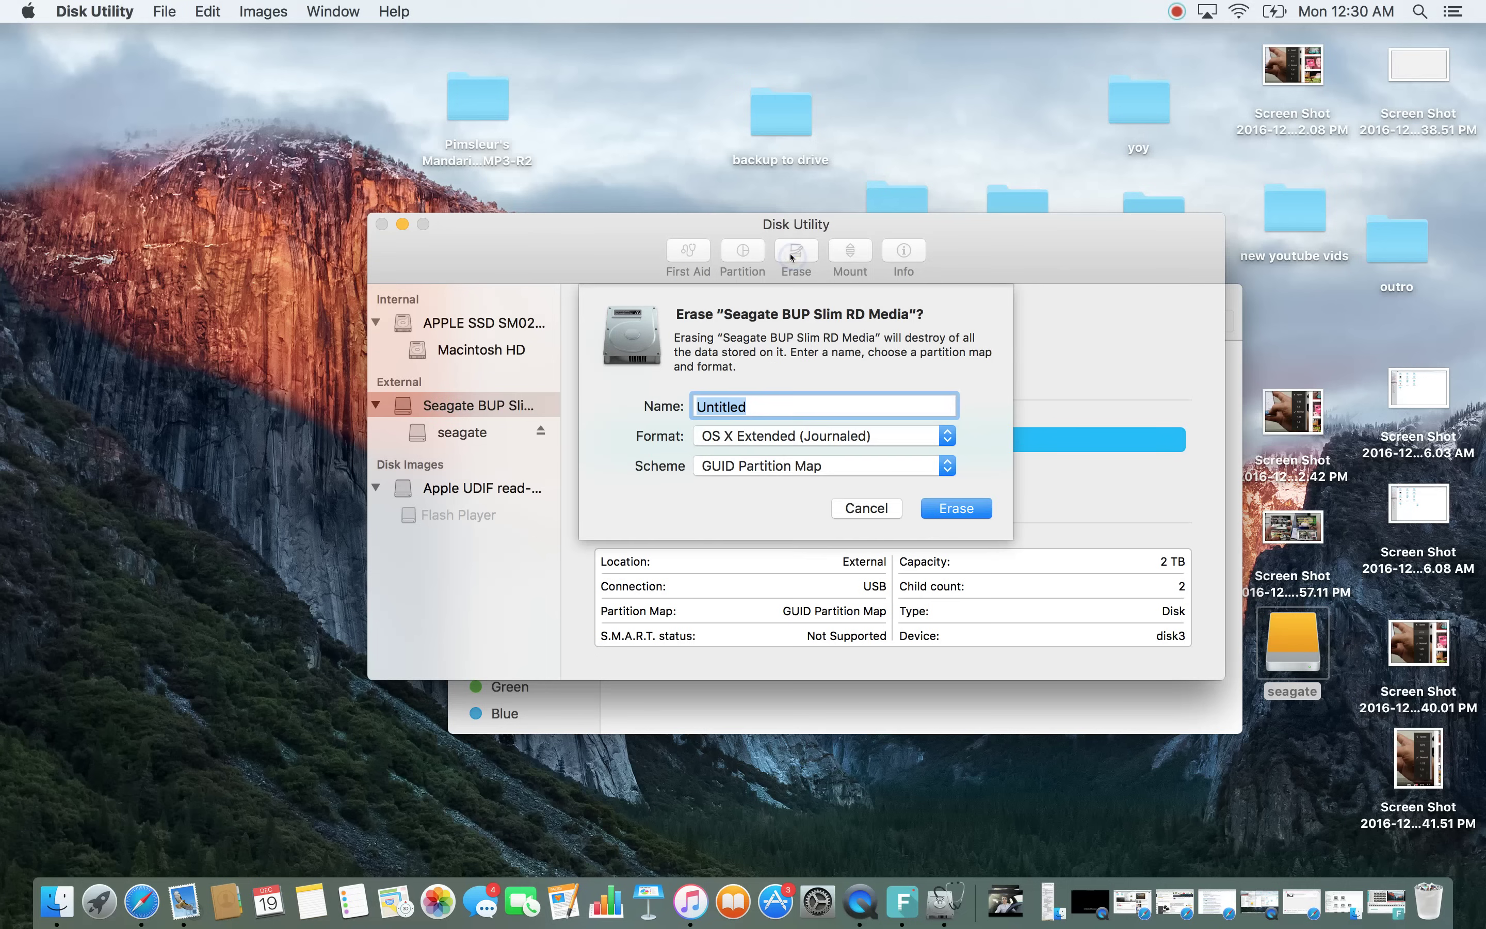
left_click(771, 406)
double_click(775, 407)
type("ds")
key("BackSpace")
key("BackSpace")
type("seagate")
left_click(792, 435)
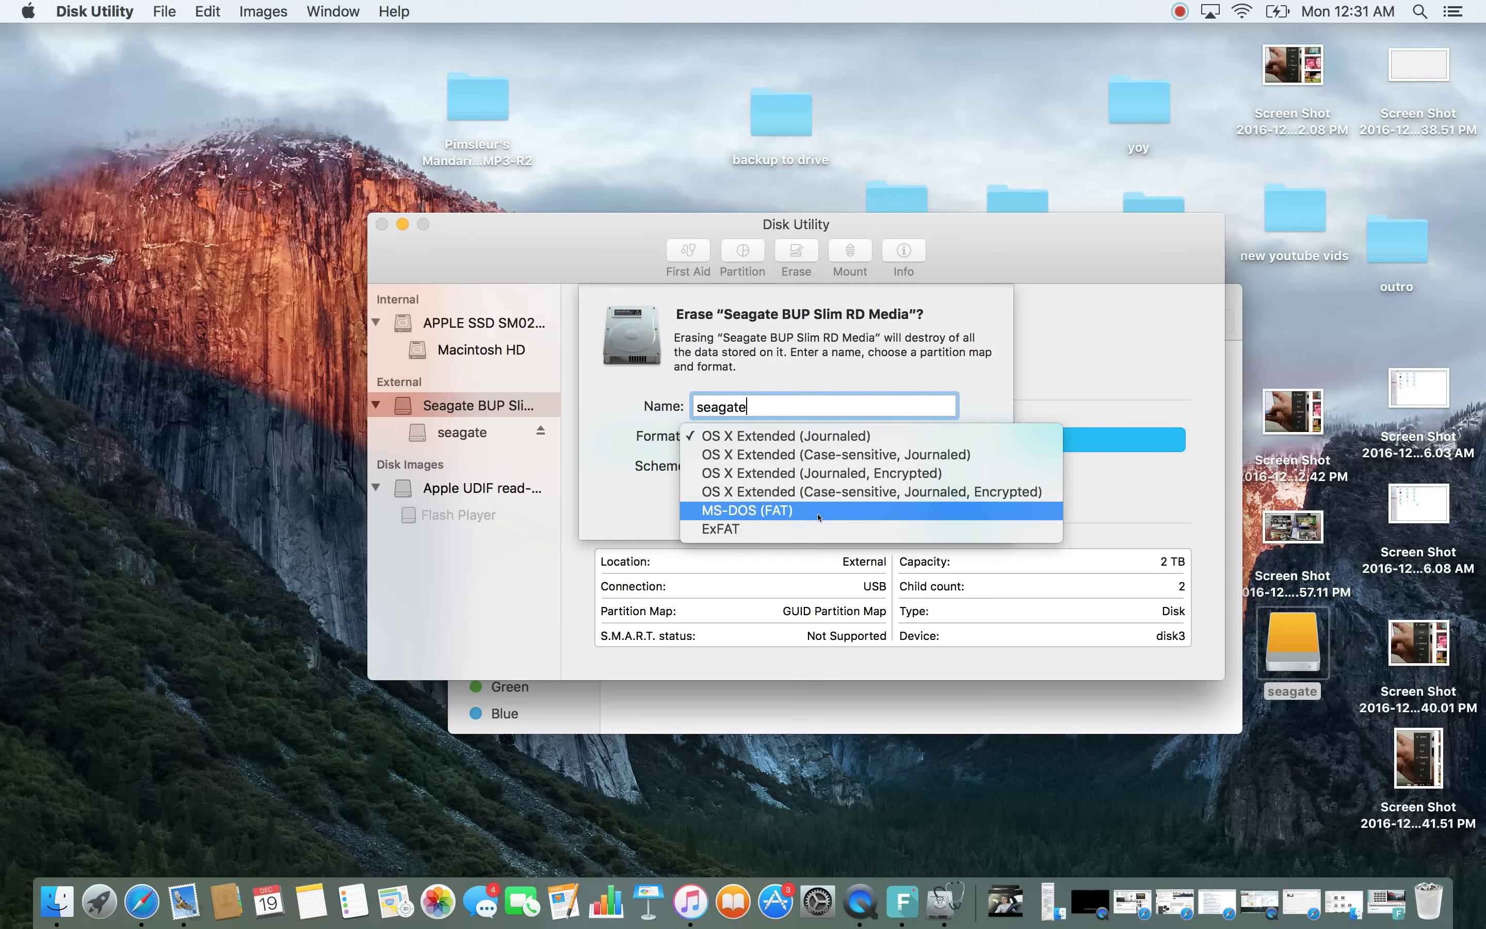
left_click(766, 532)
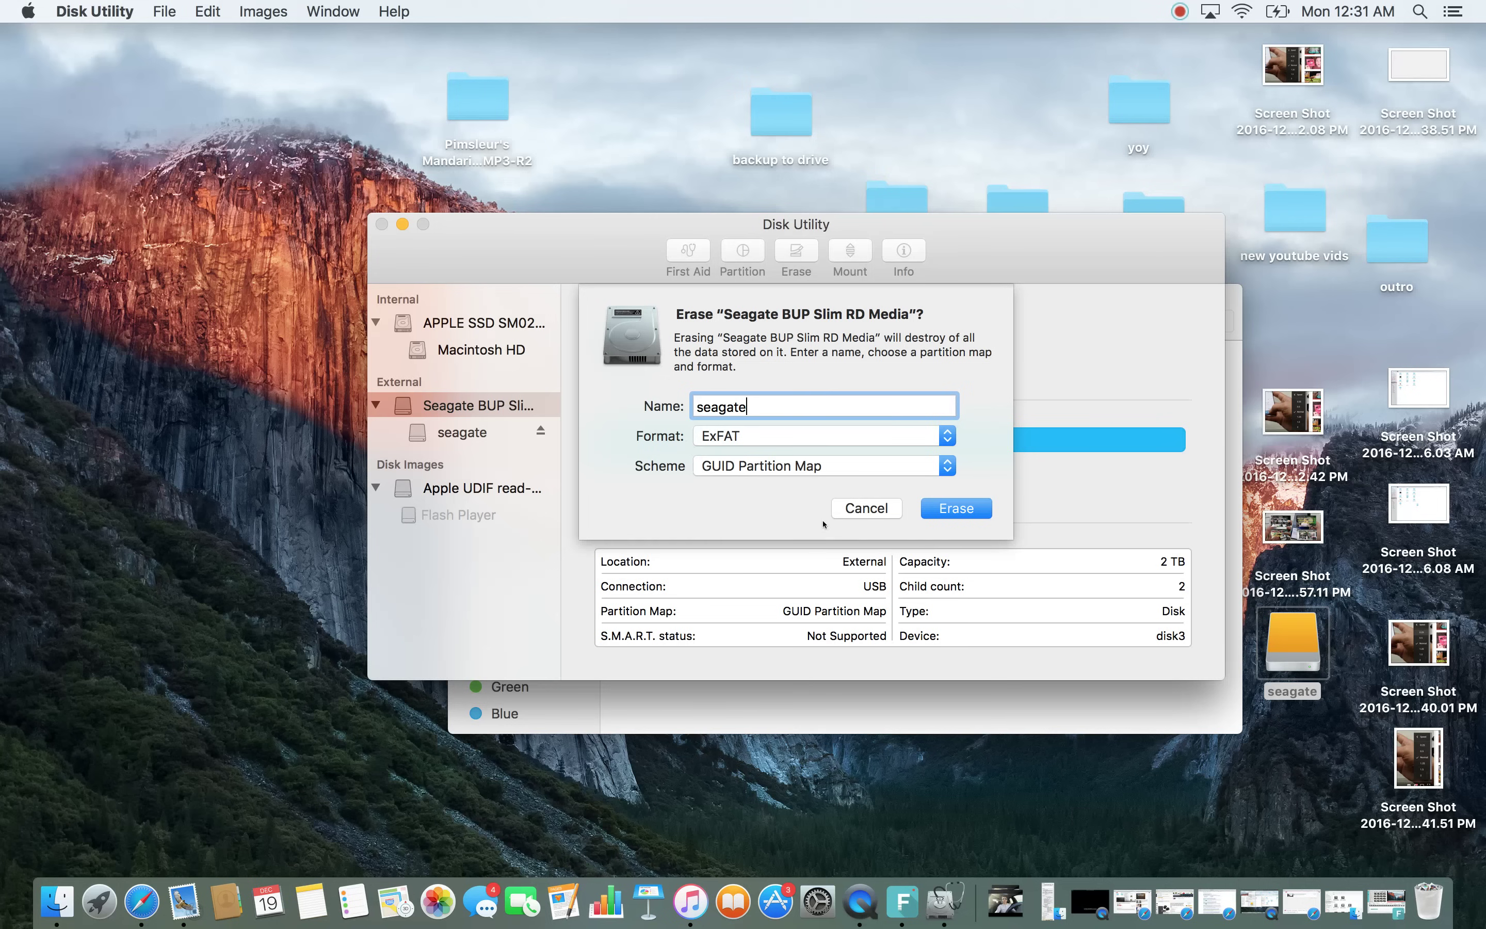
left_click(819, 440)
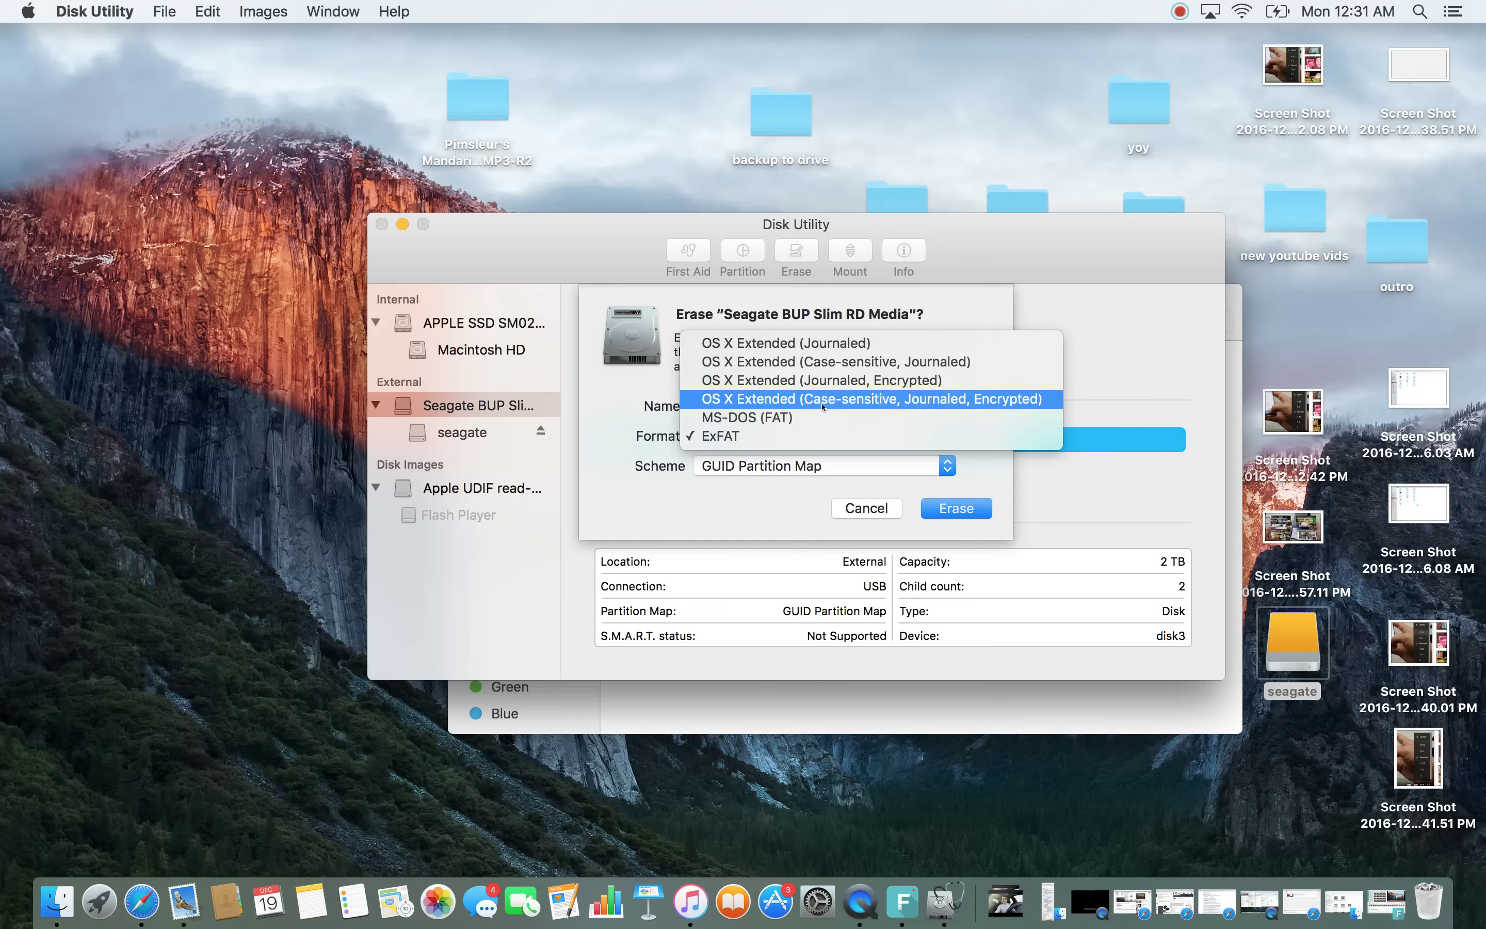
left_click(790, 437)
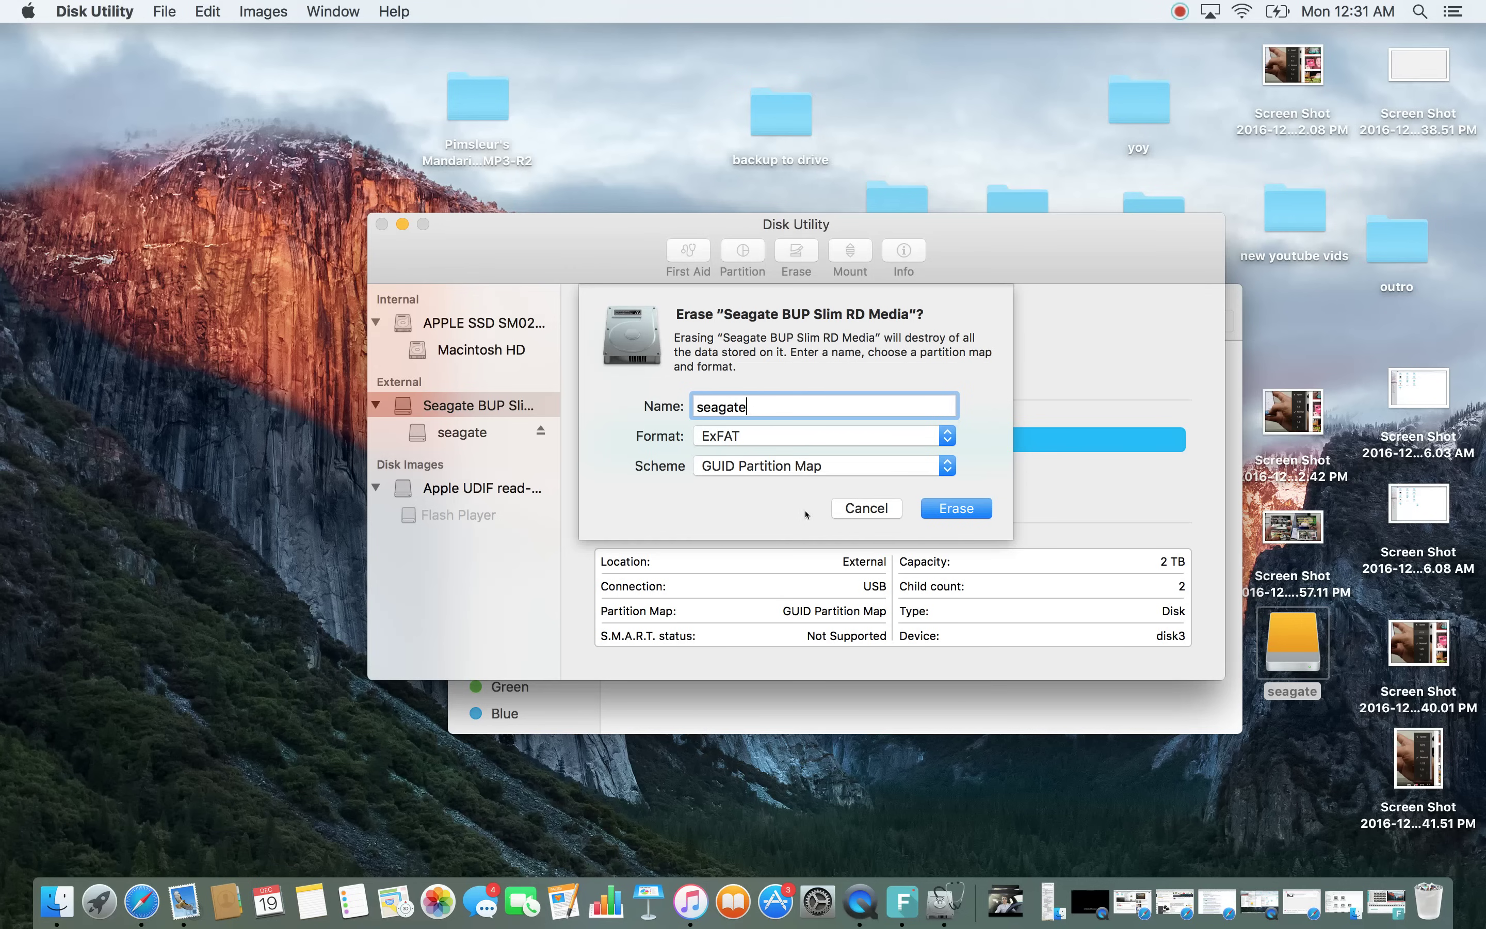
left_click(765, 467)
left_click(765, 467)
Step: Erase the disk, decline it for Time Machine backups, and dismiss the completion notice
left_click(955, 509)
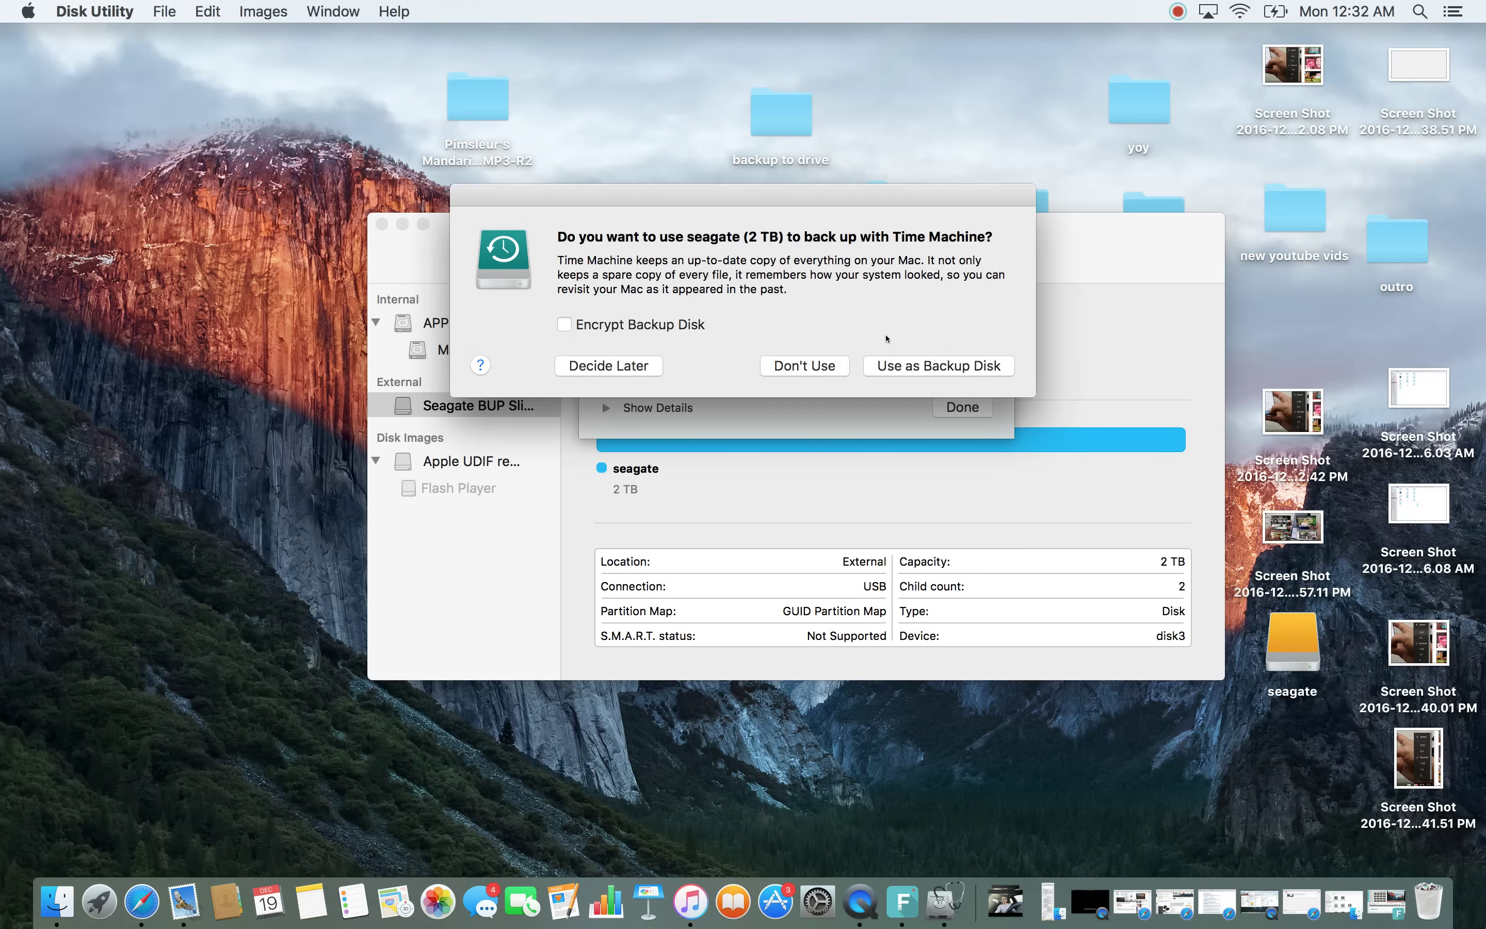
left_click(801, 366)
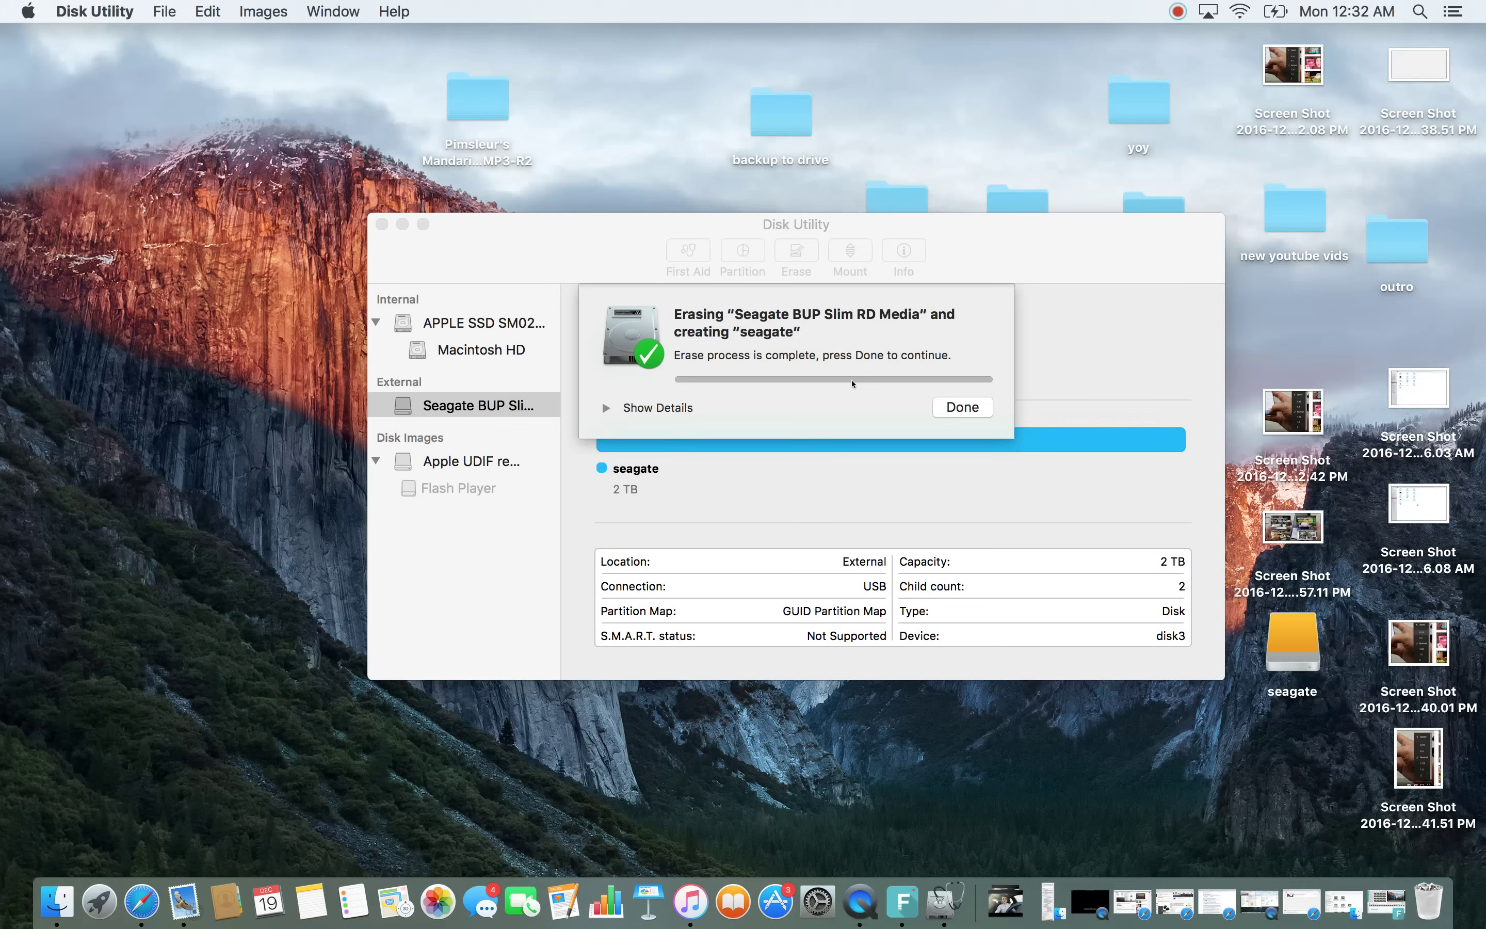
left_click(963, 407)
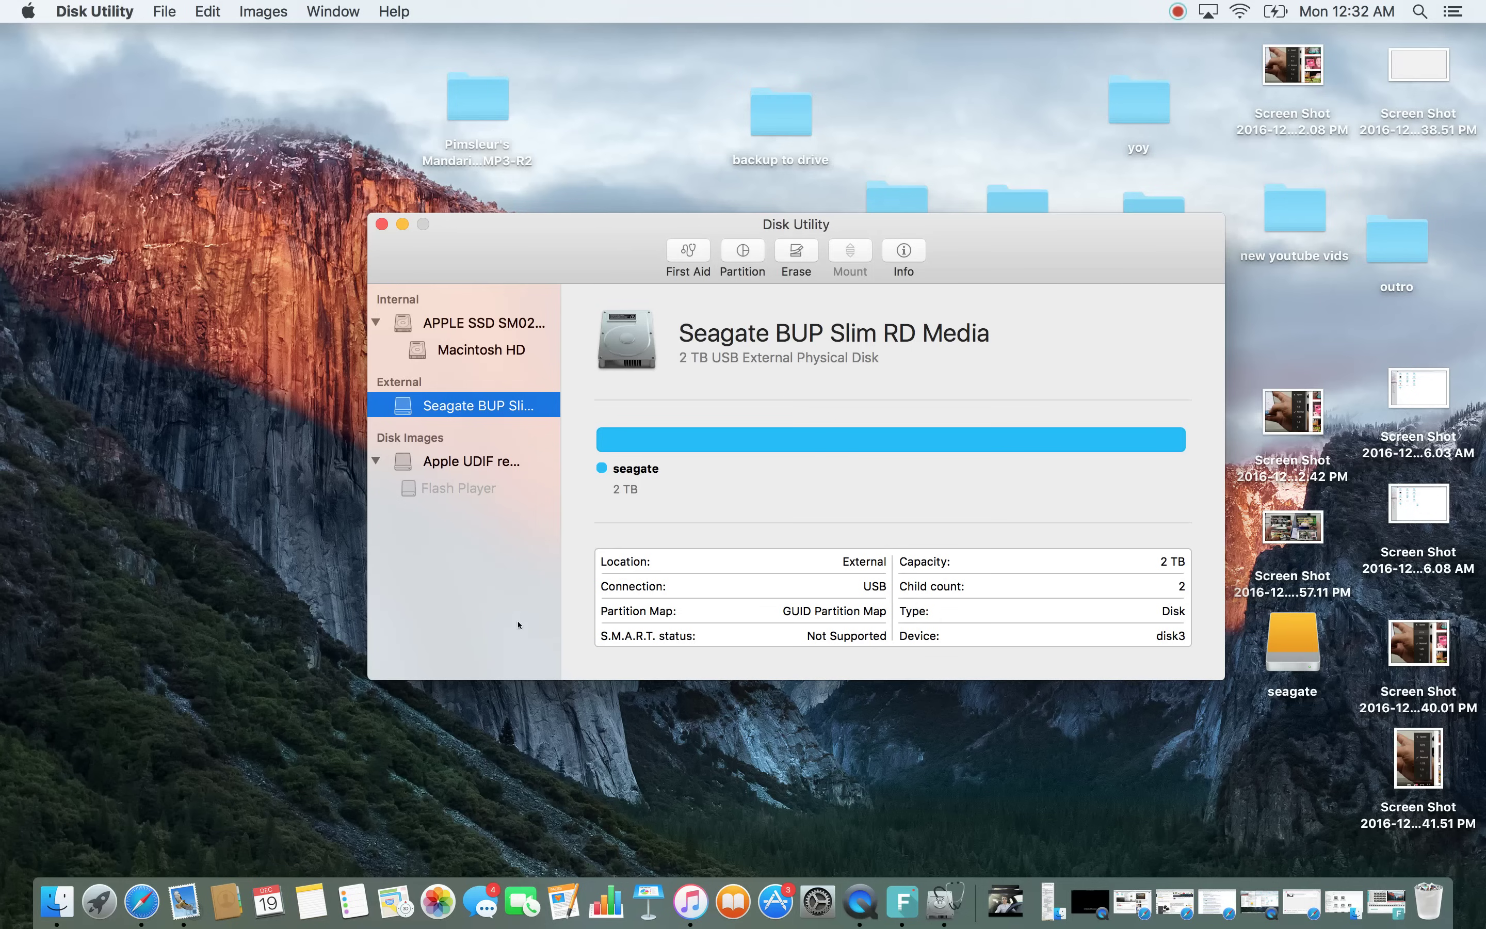
Step: Open Get Info for the seagate drive in Finder, showing ExFAT with 2 TB available
left_click(58, 901)
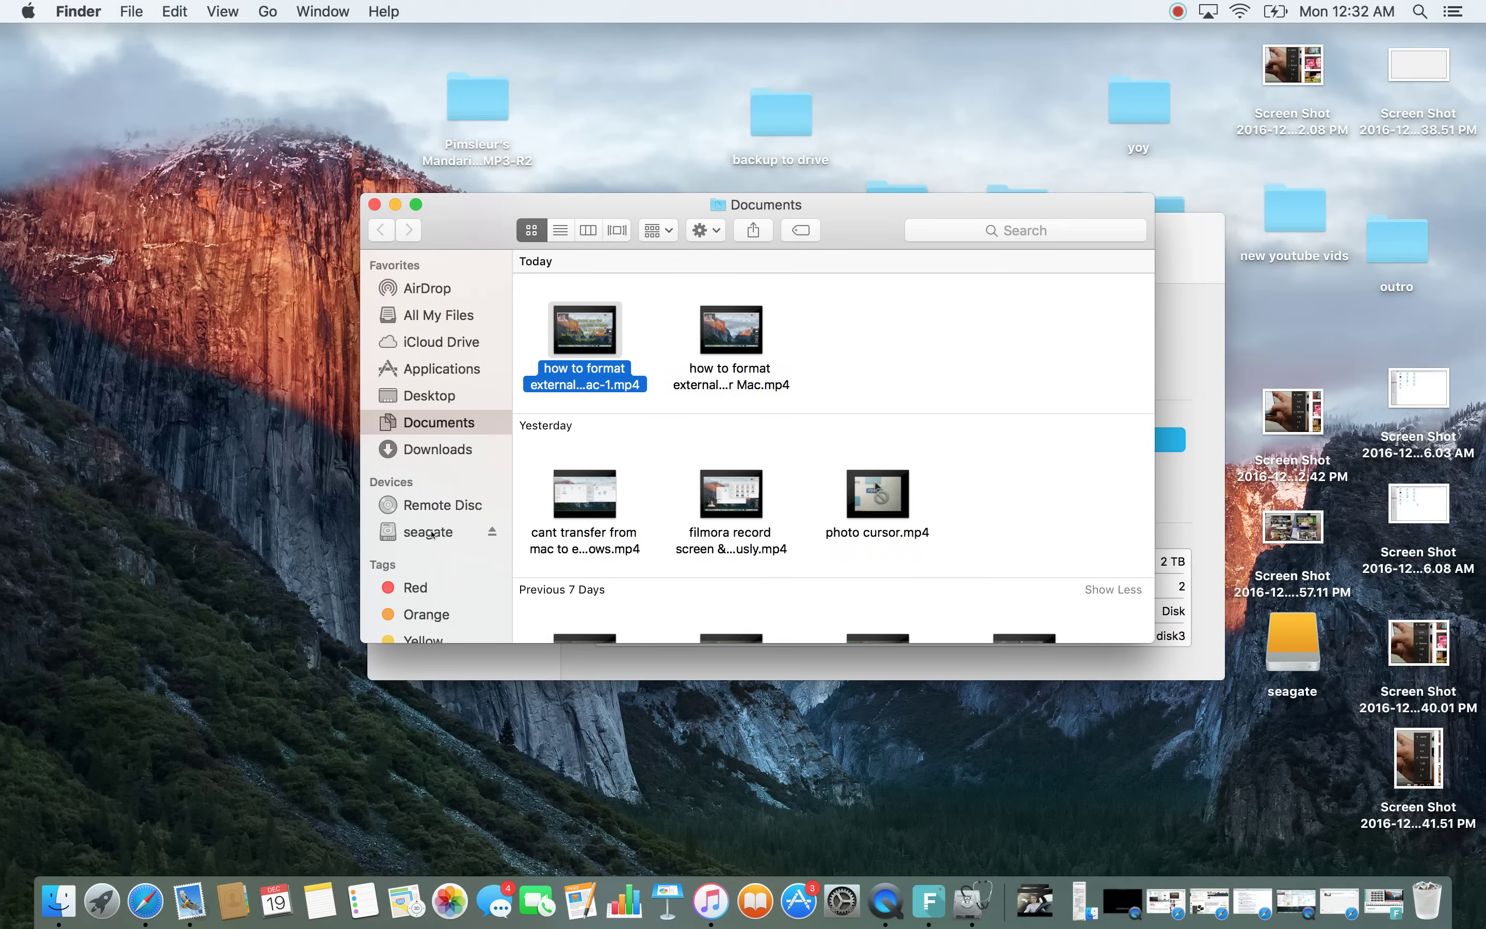
left_click(432, 533)
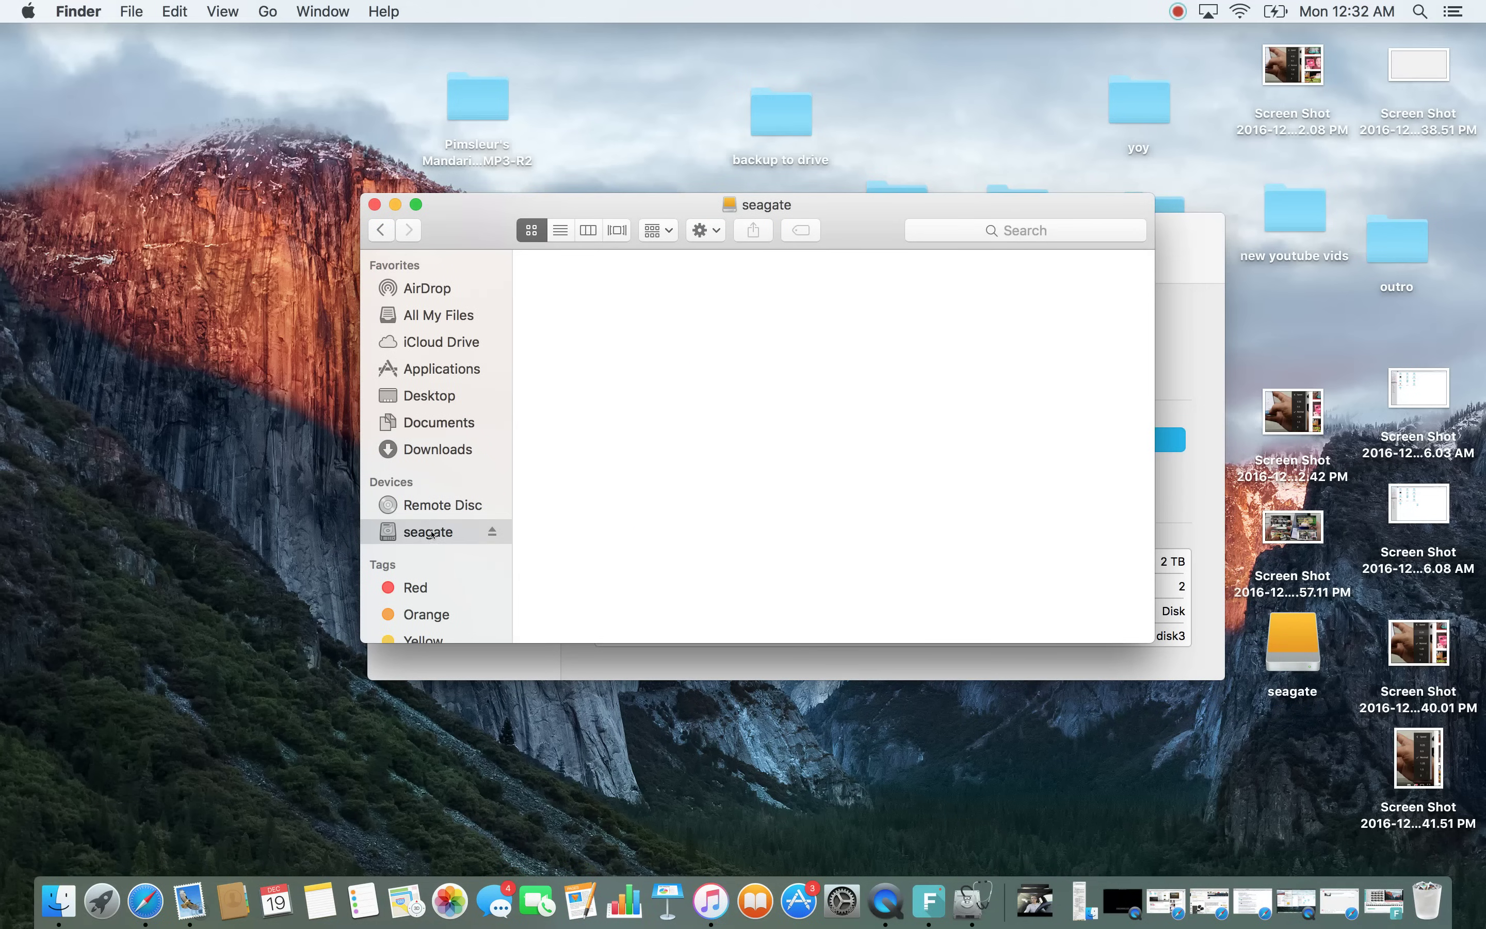
right_click(437, 534)
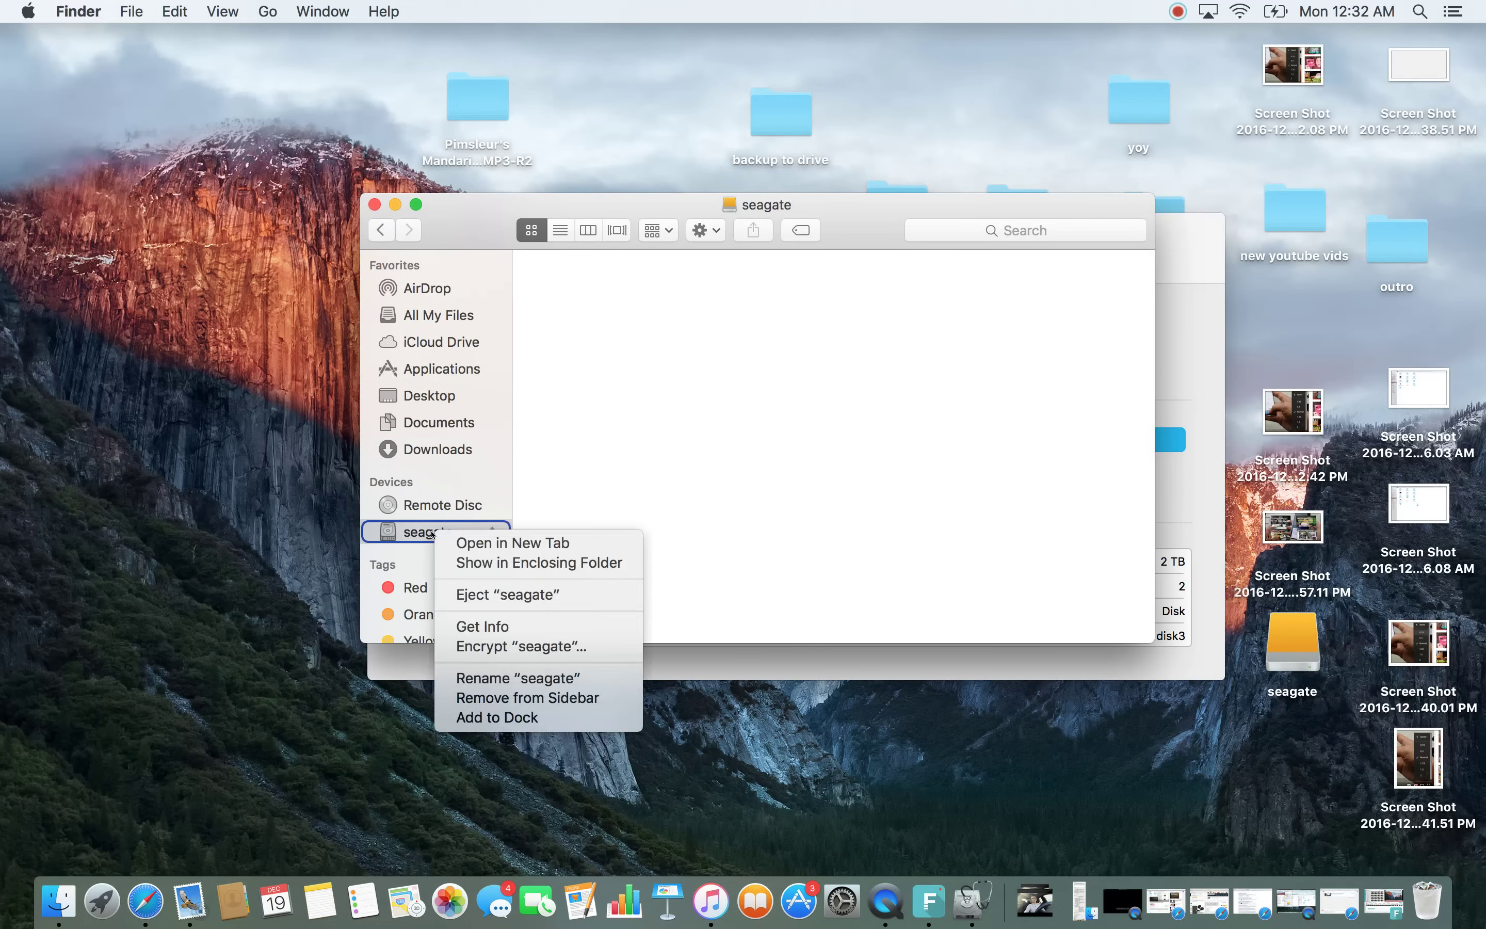
left_click(516, 626)
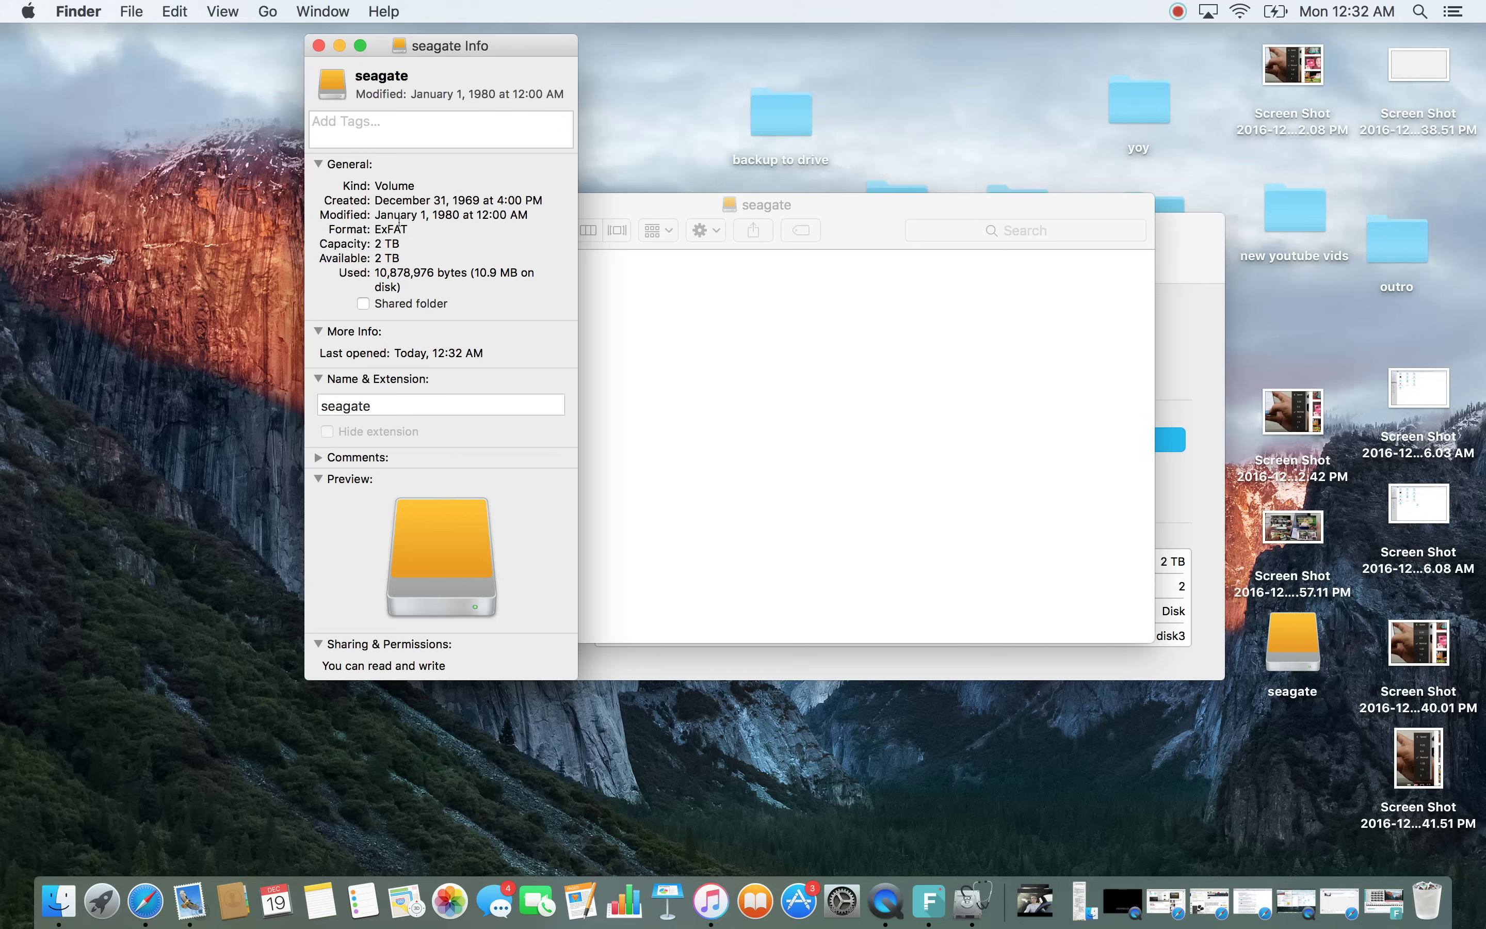
left_click_drag(455, 58, 397, 103)
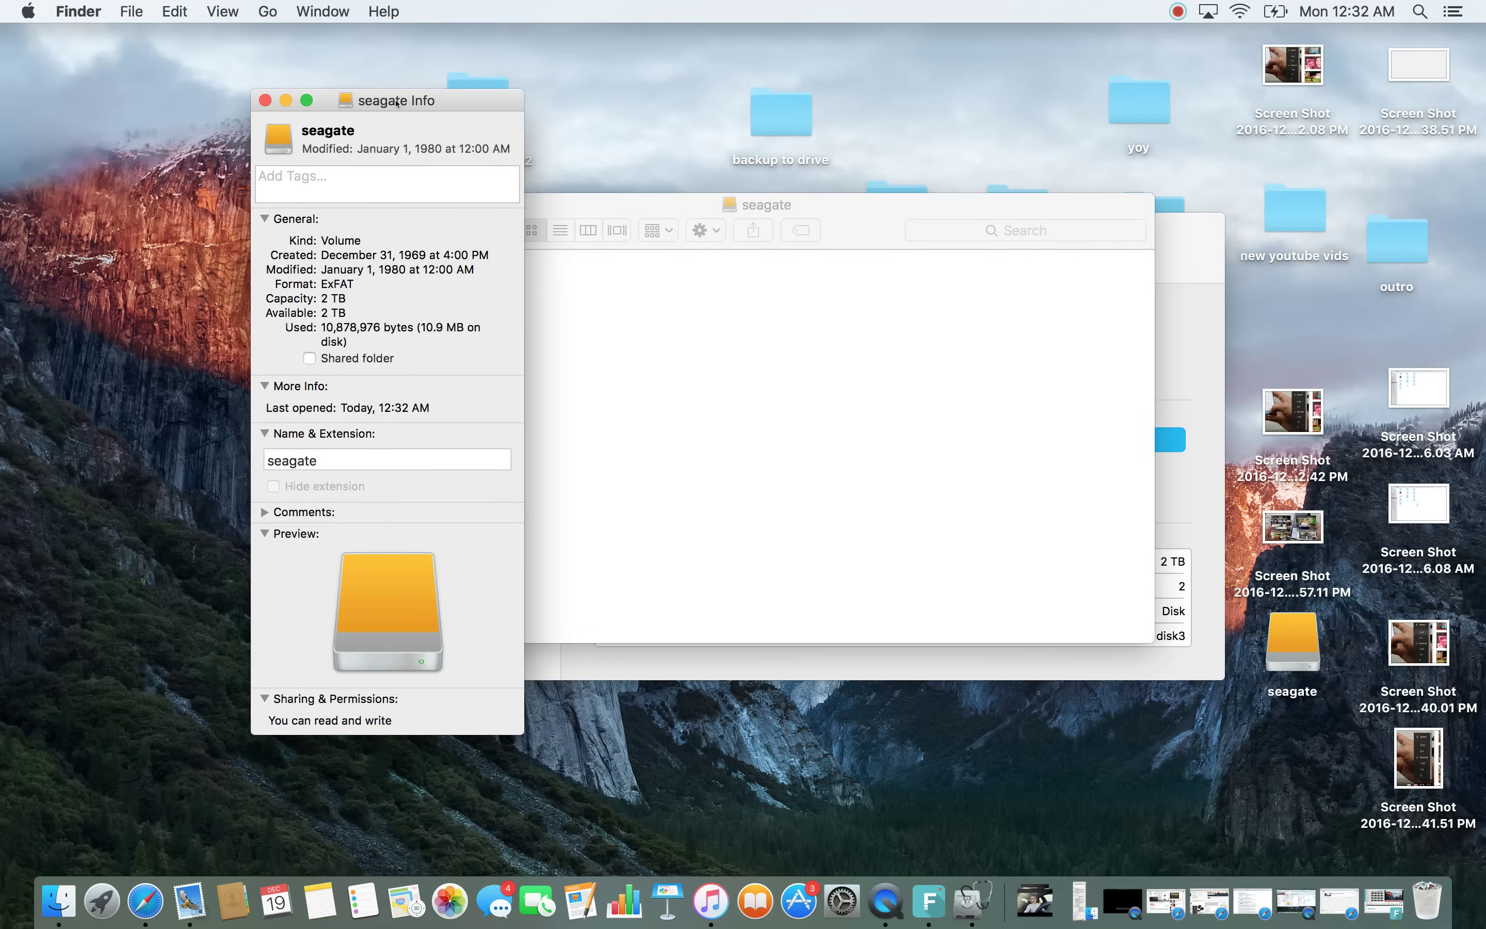